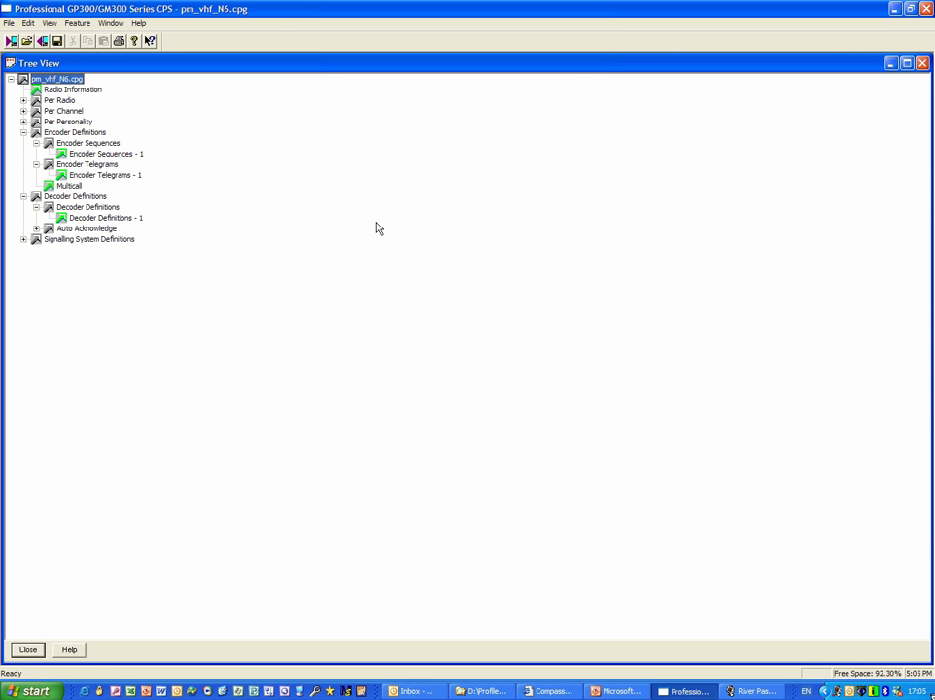
double_click(122, 155)
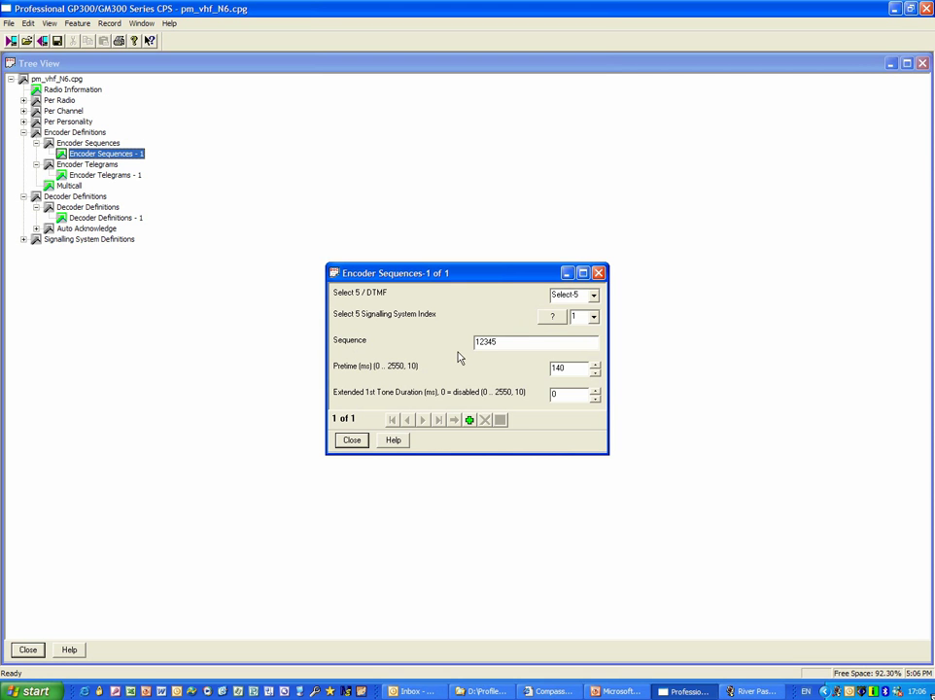
left_click(503, 344)
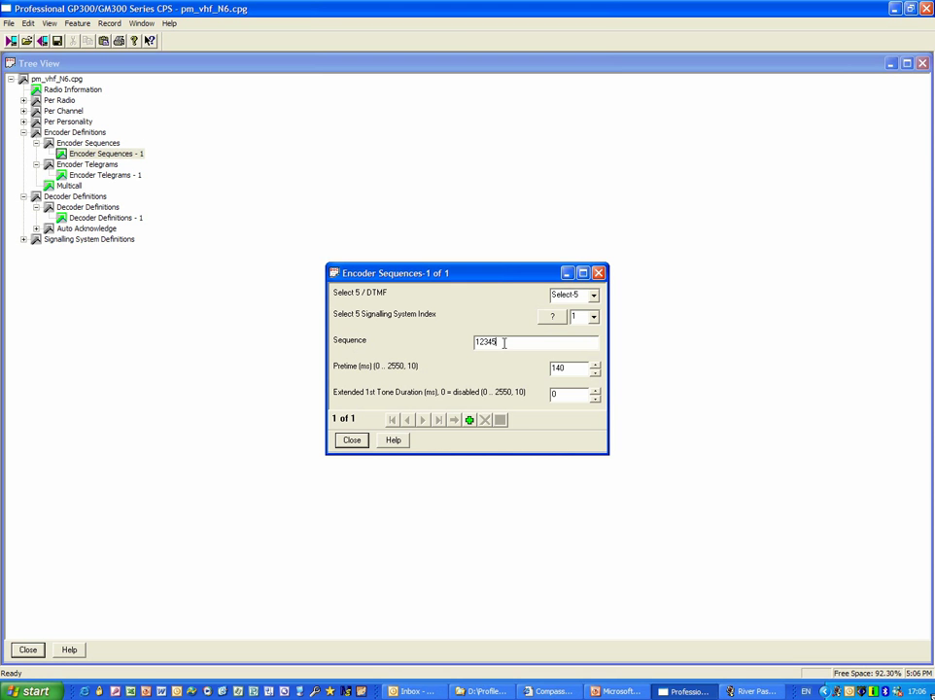
key("BackSpace")
key("BackSpace")
key("BackSpace")
key("BackSpace")
key("BackSpace")
type("0123456789")
key("Caps_Lock")
type("A1")
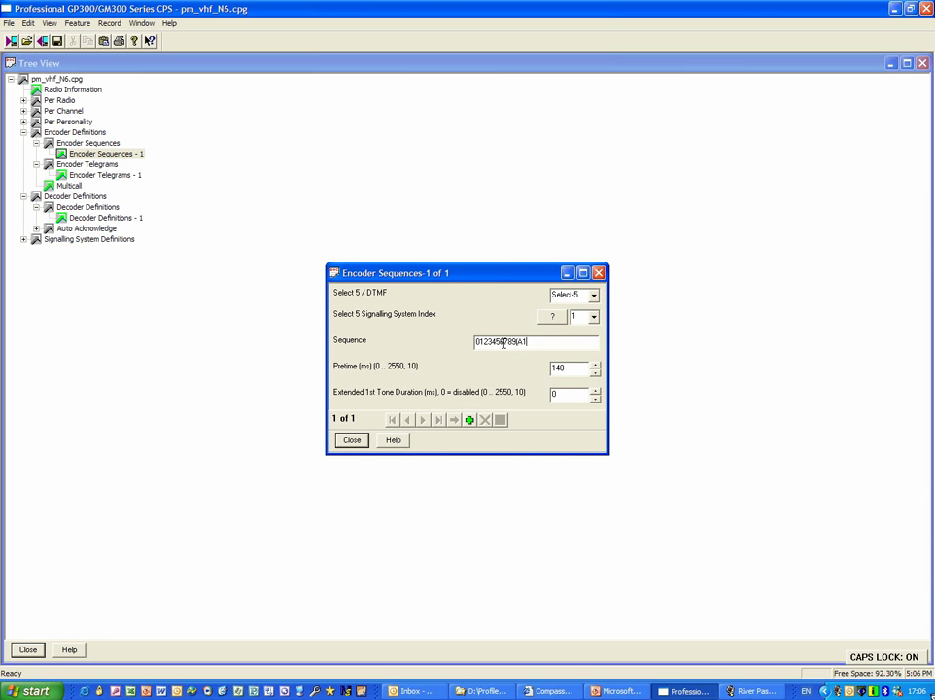
type("A2A3A4")
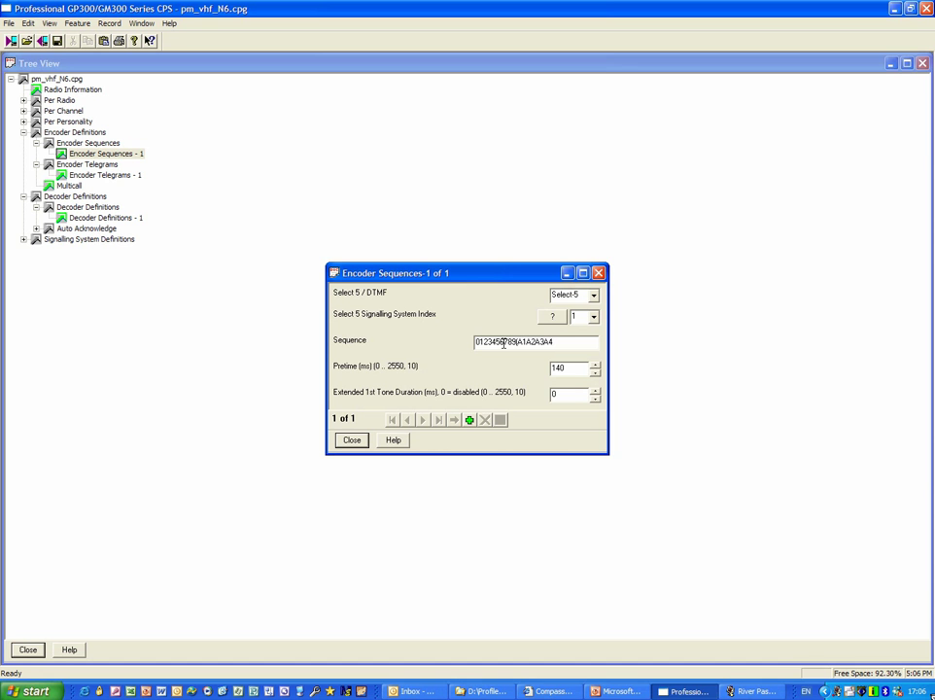
type("S1S2T1T2")
Dismiss the invalid digit warning and restore the sequence to 12345.
key("BackSpace")
key("BackSpace")
key("BackSpace")
key("BackSpace")
key("BackSpace")
key("BackSpace")
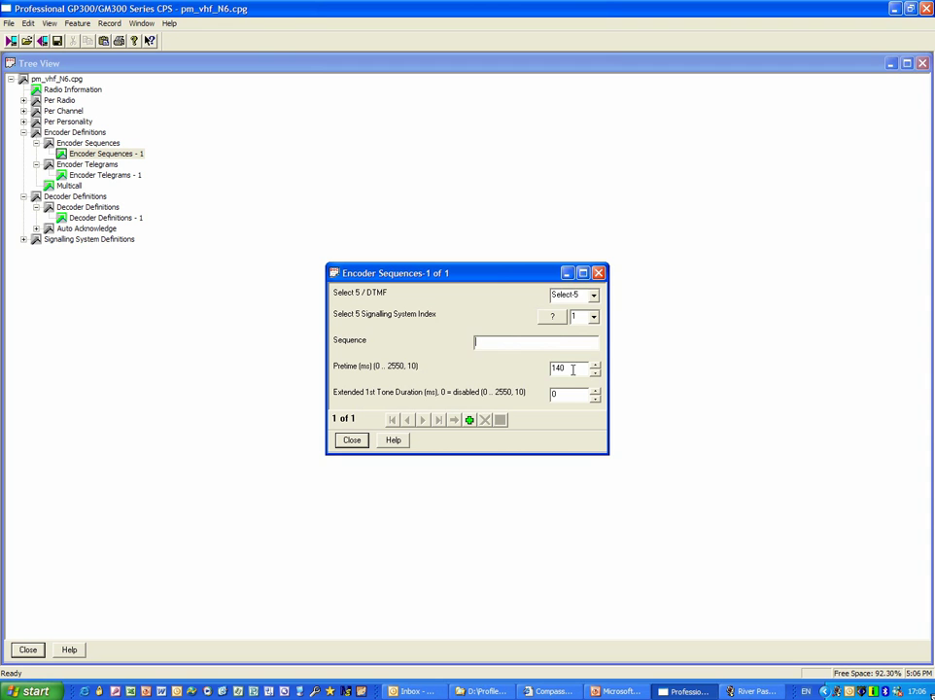
key("Tab")
key("Return")
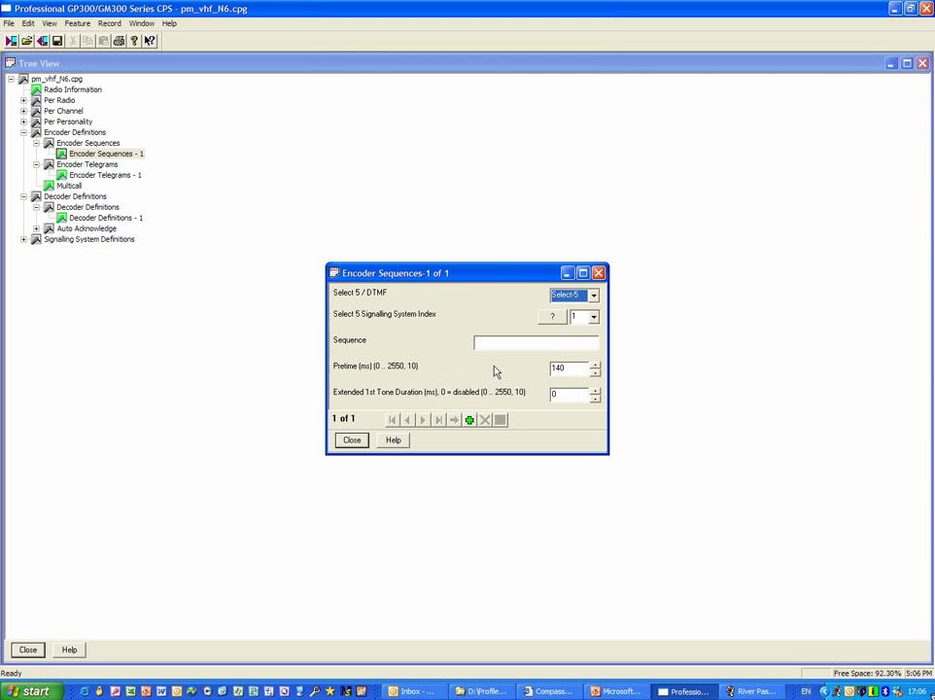
left_click(527, 342)
type("12345")
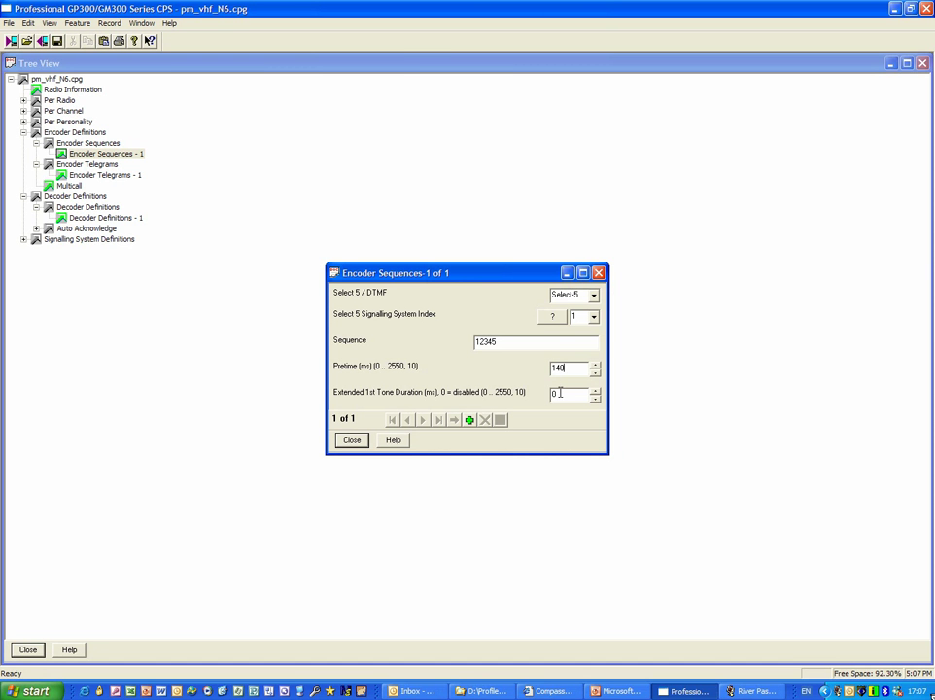
Close Encoder Sequences, check Signalling Definition's 260 ms Sequence Time Out, and close it unchanged.
left_click(356, 443)
left_click(23, 100)
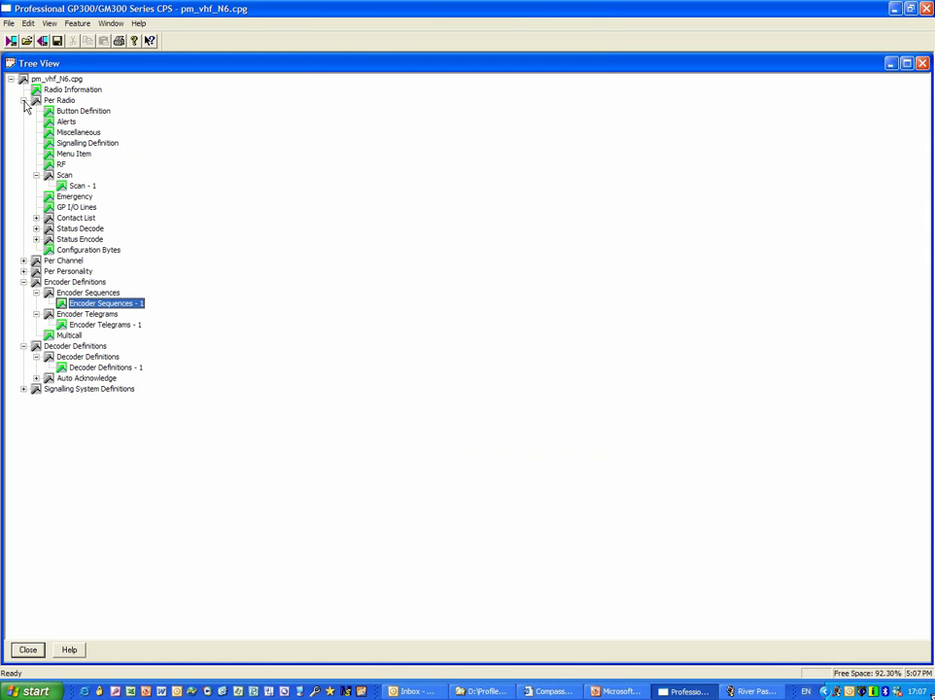
left_click(101, 144)
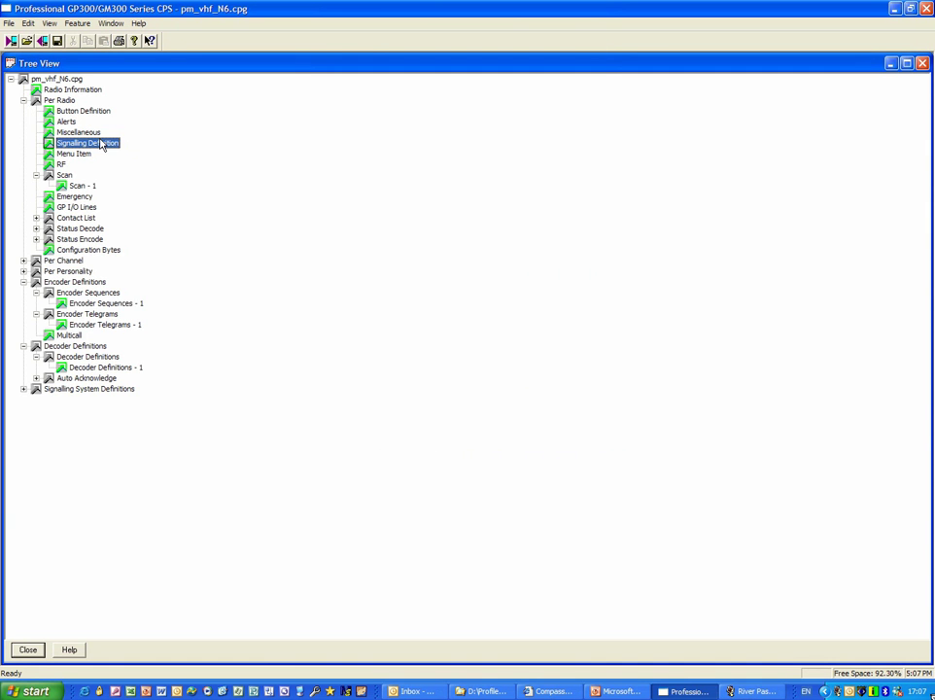
double_click(101, 144)
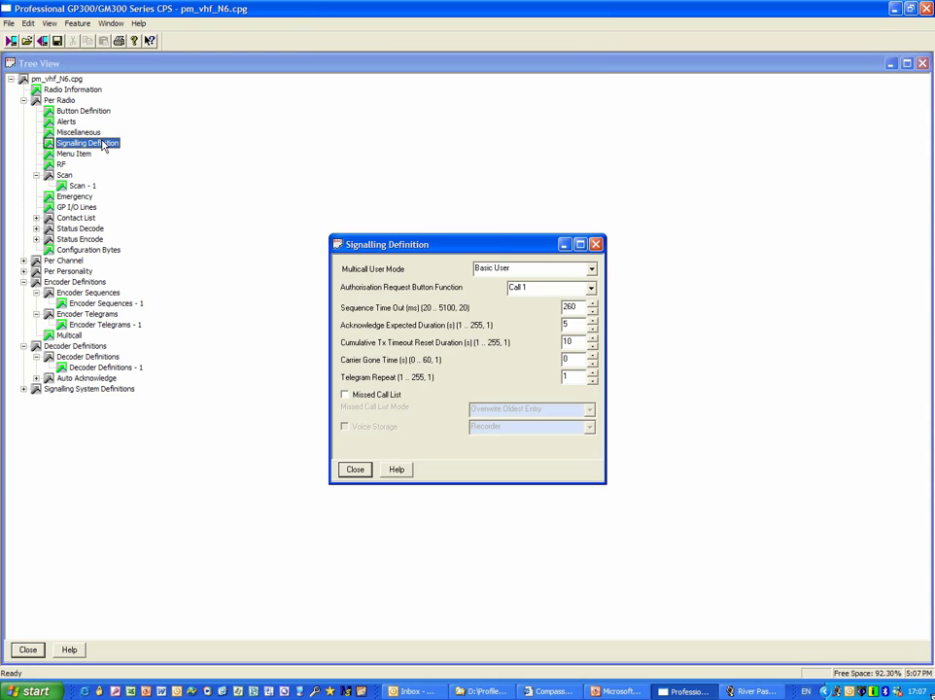
left_click(577, 307)
left_click_drag(577, 307, 561, 307)
left_click(355, 469)
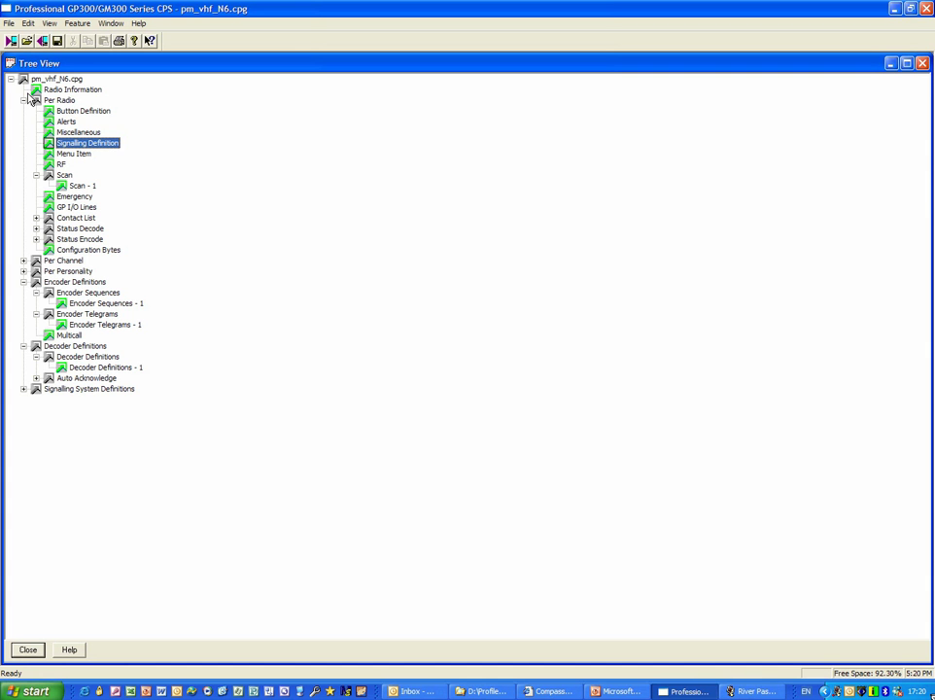
From Encoder Sequences - 1, add three records to create sequences 2, 3 and 4.
left_click(23, 100)
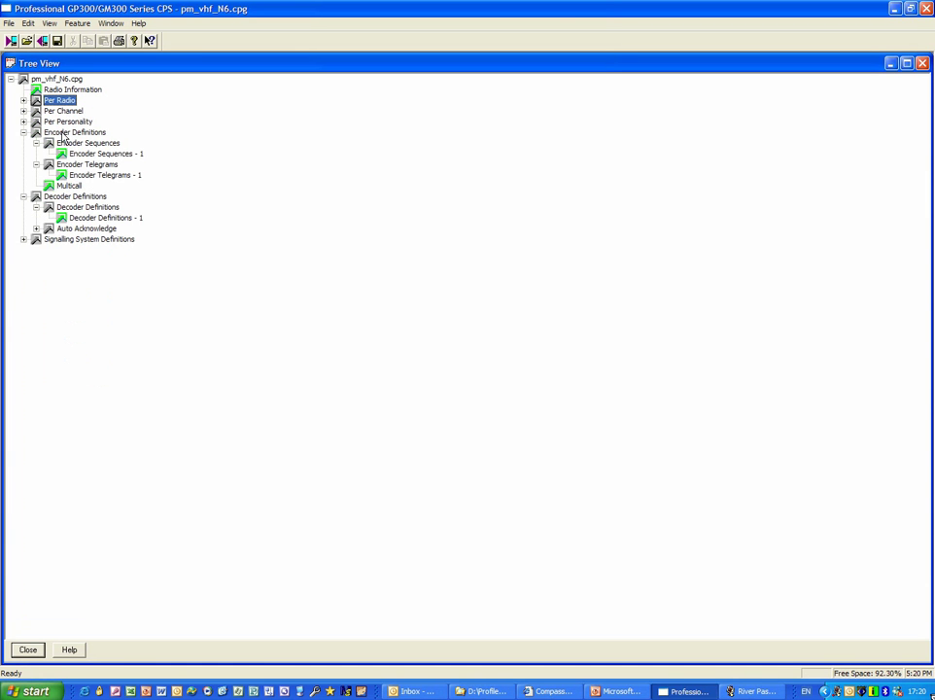
left_click(95, 155)
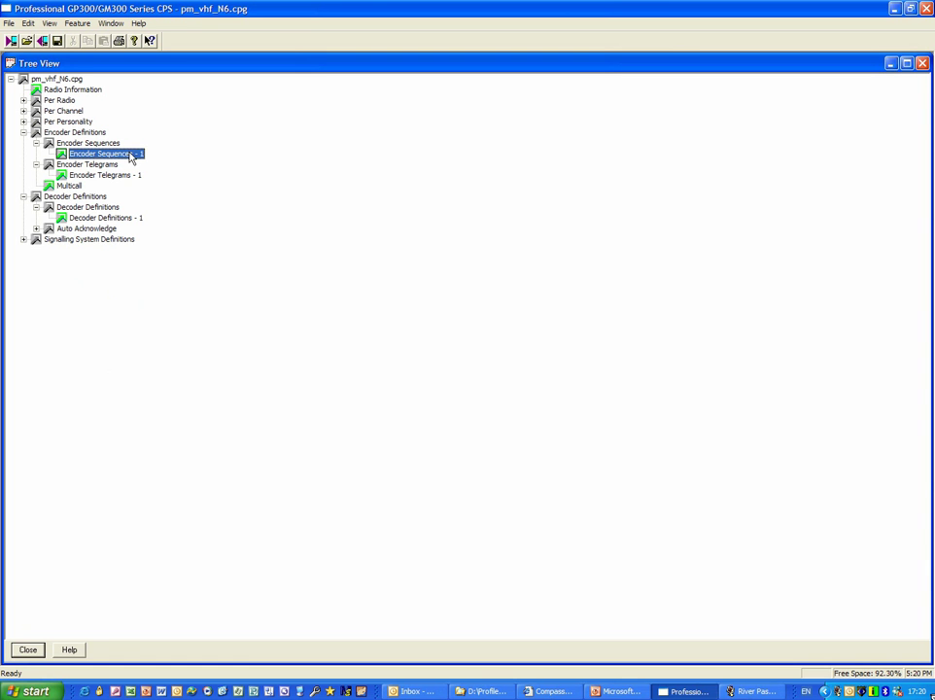
double_click(127, 159)
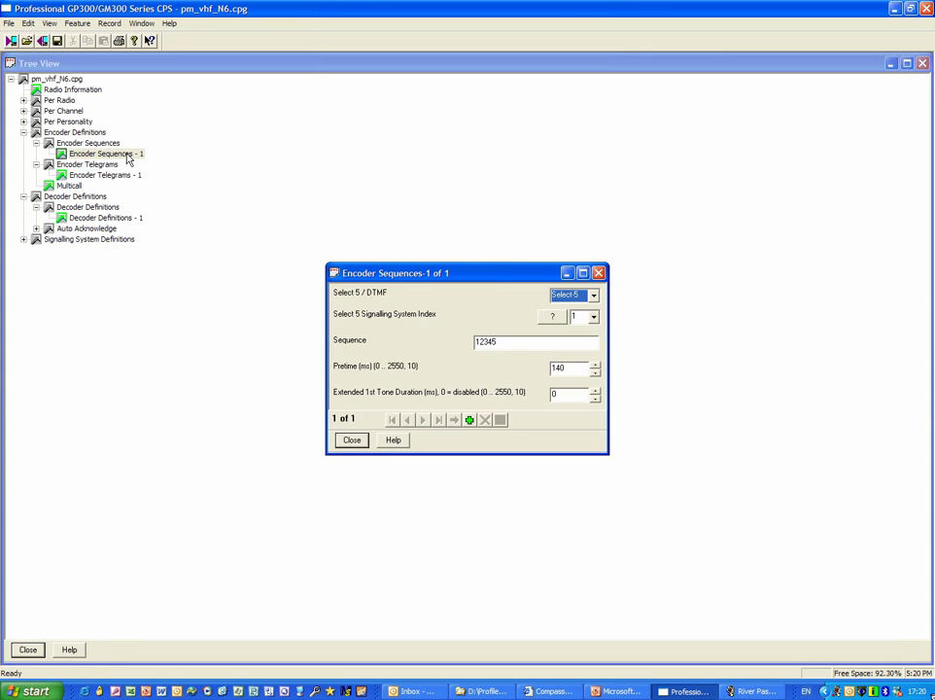
left_click(471, 421)
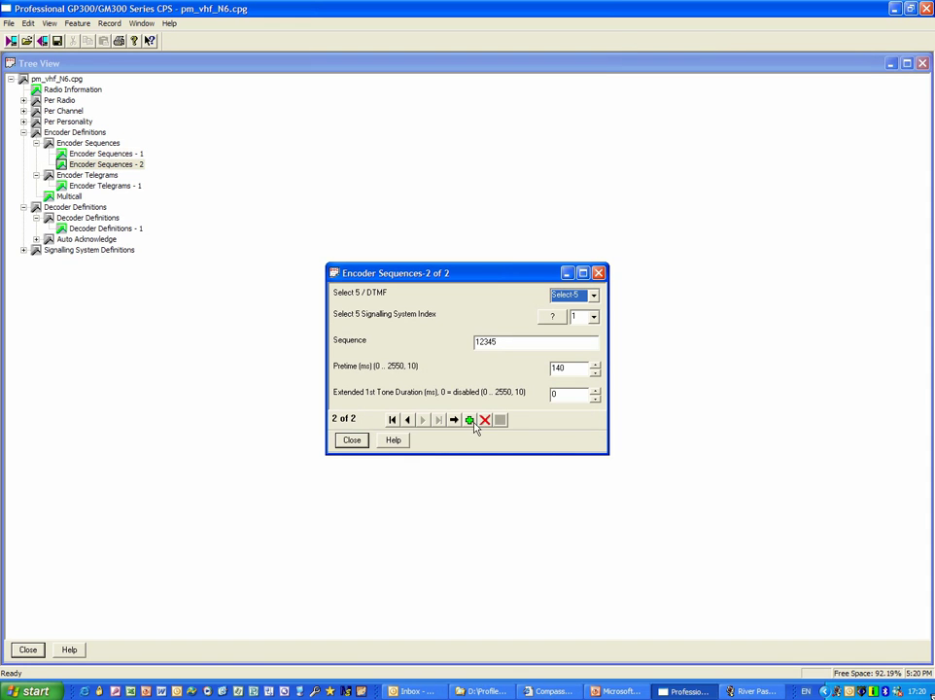
left_click(471, 421)
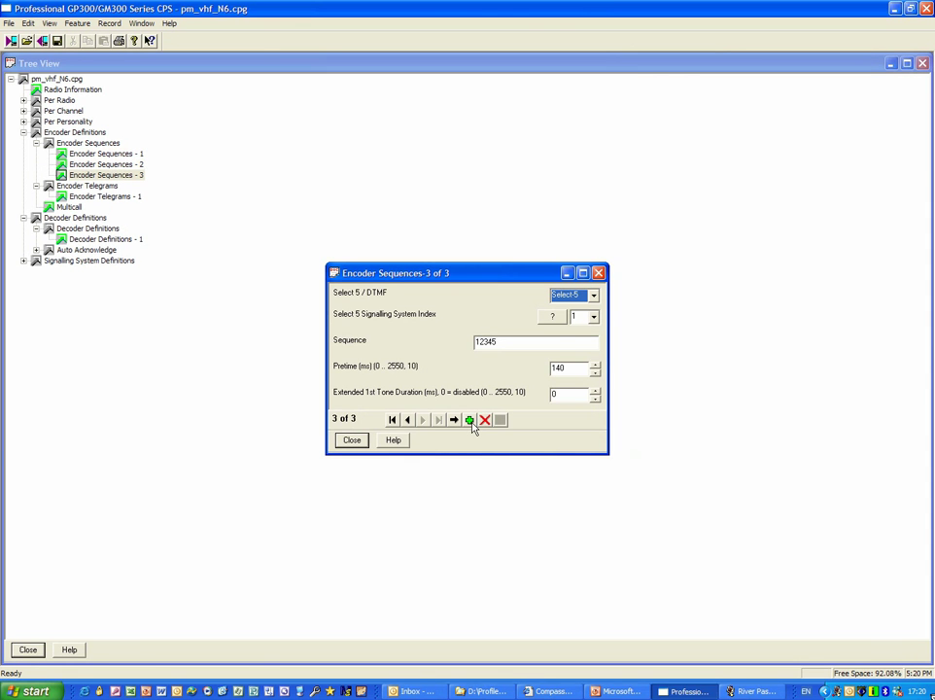
left_click(471, 421)
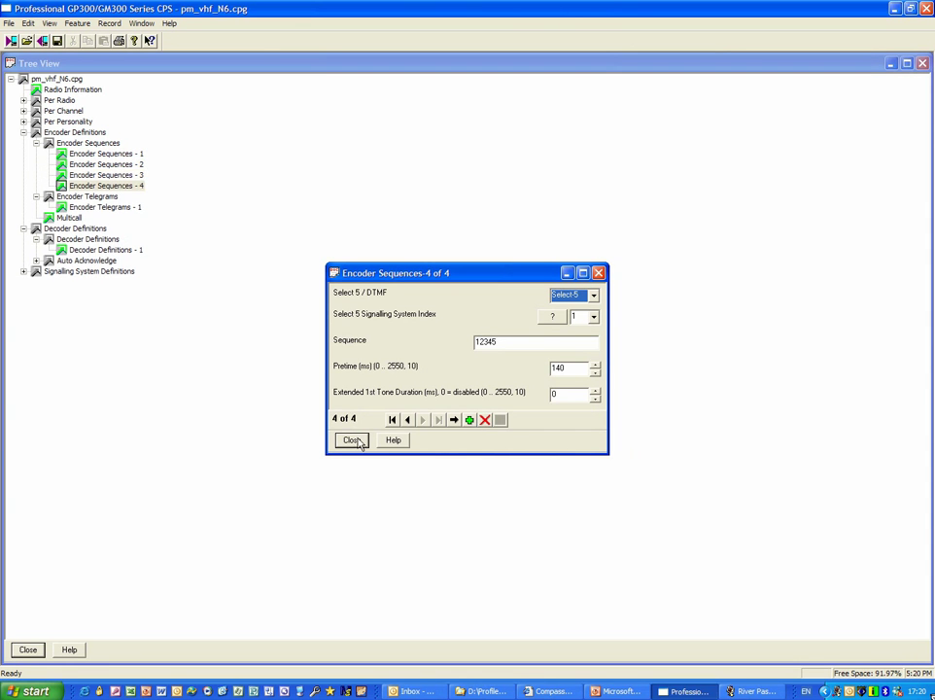
left_click(352, 440)
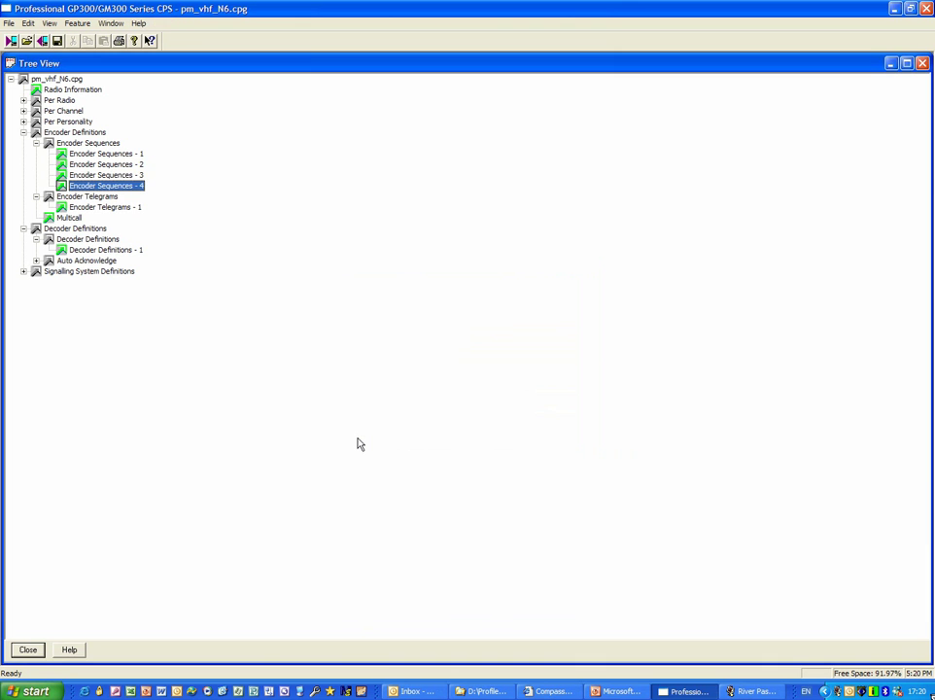
Make encoder telegram 1 add sequence 2 as its second sequence and expect ACK1.
double_click(130, 209)
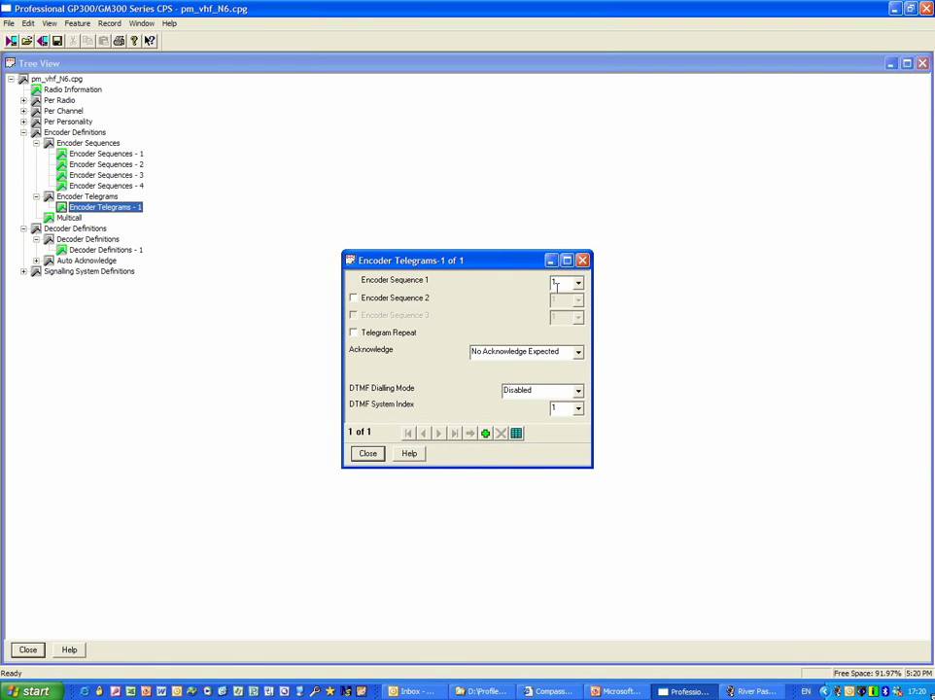
left_click(354, 298)
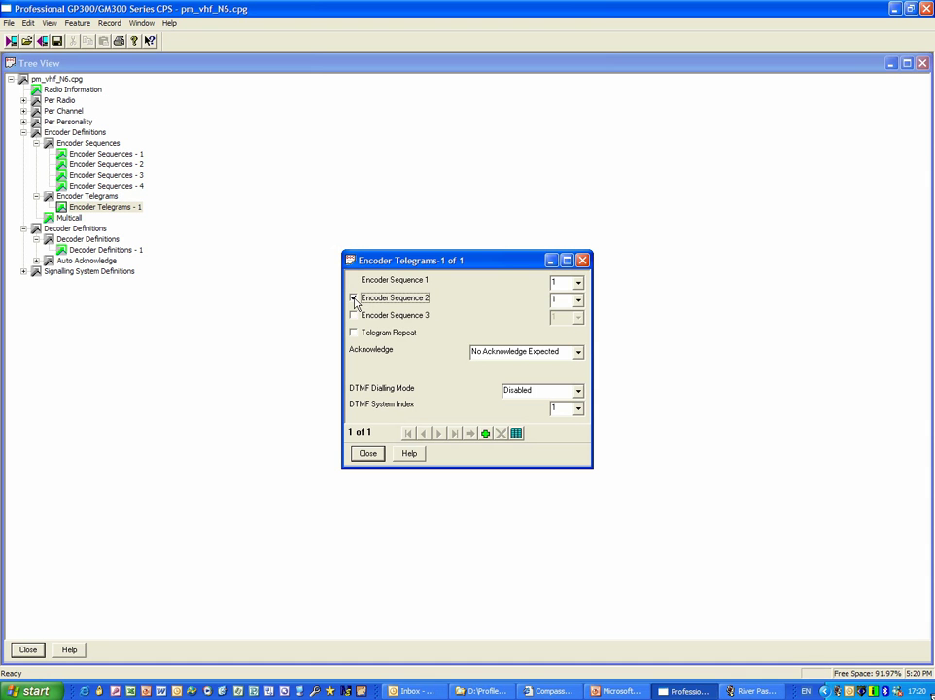
left_click(578, 300)
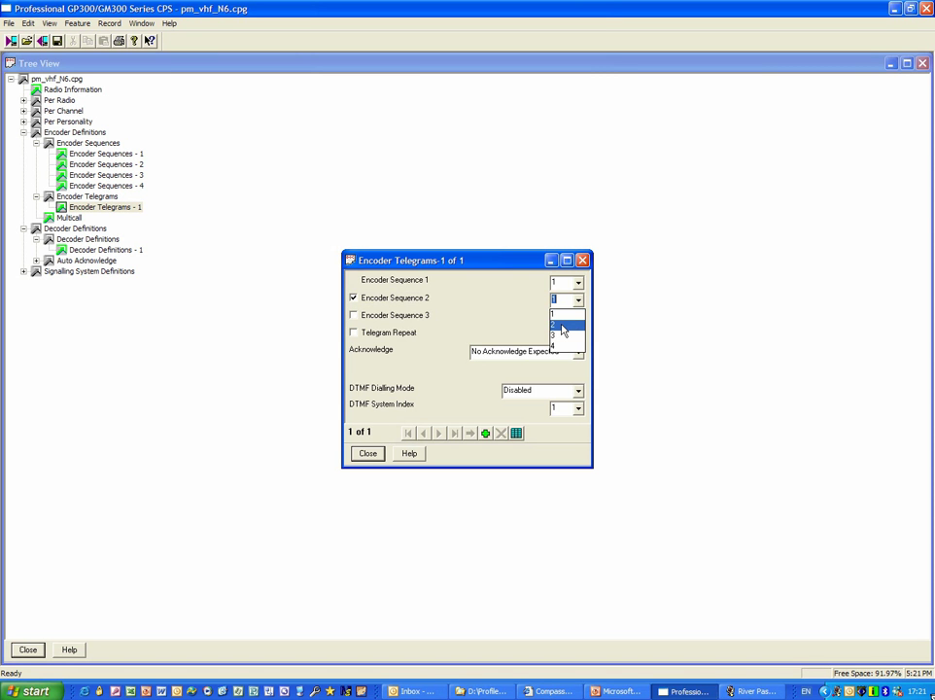
left_click(563, 331)
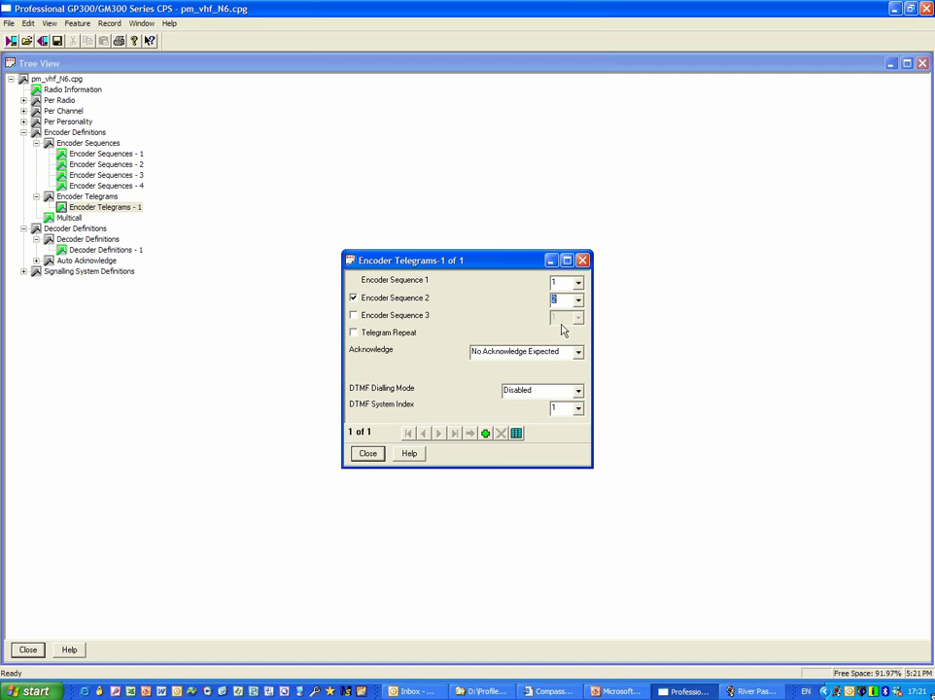
left_click(120, 165)
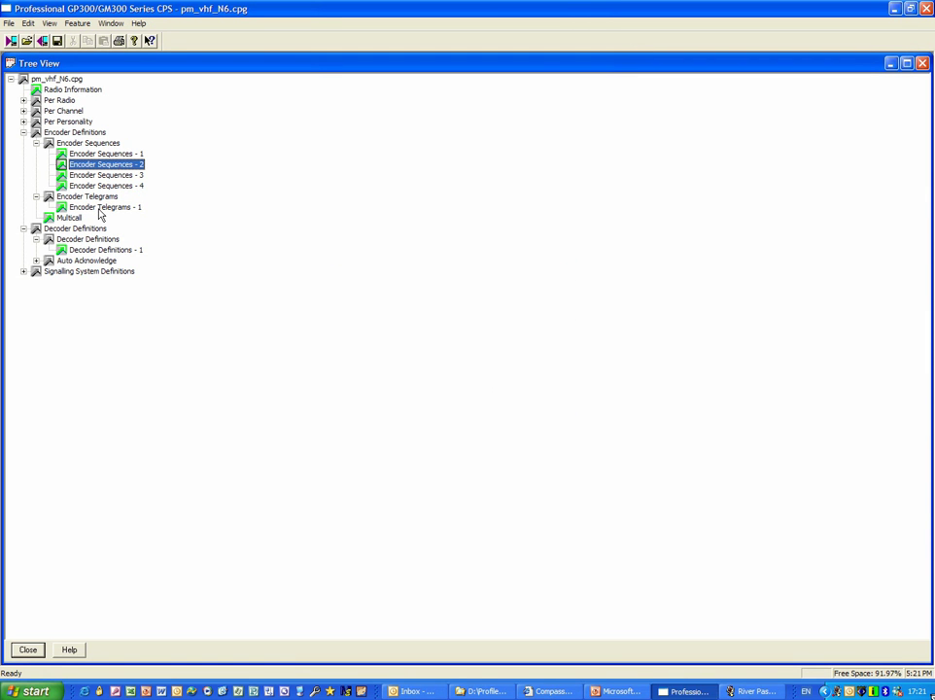
double_click(99, 209)
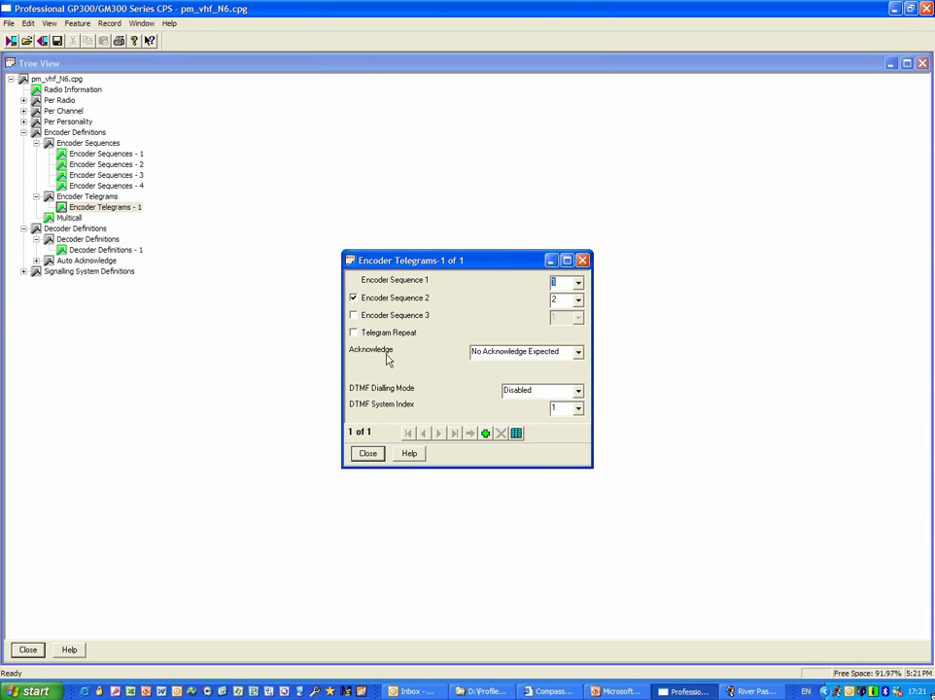
left_click(578, 354)
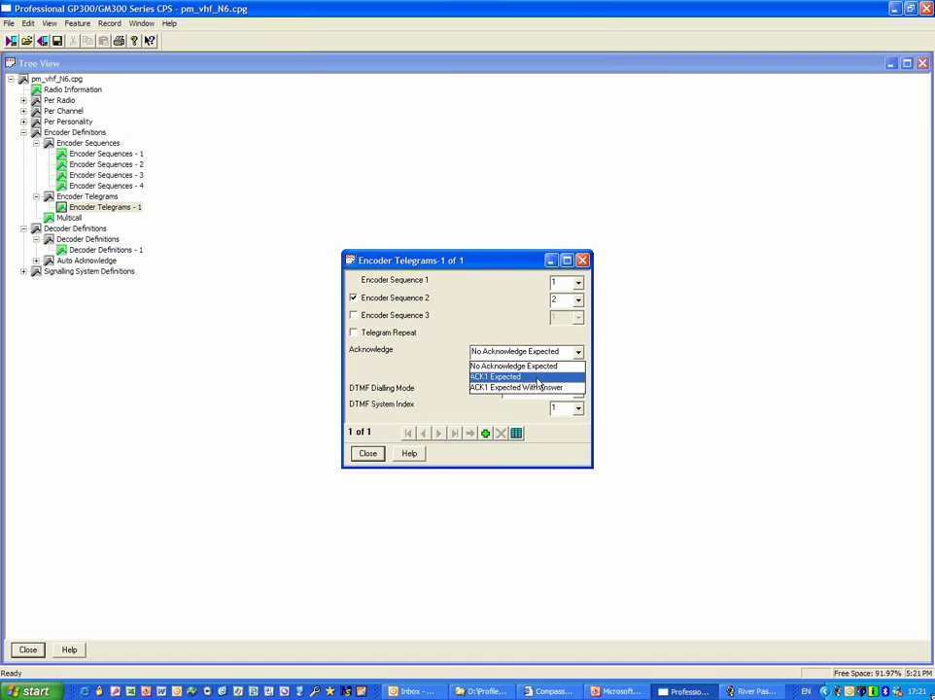
left_click(537, 379)
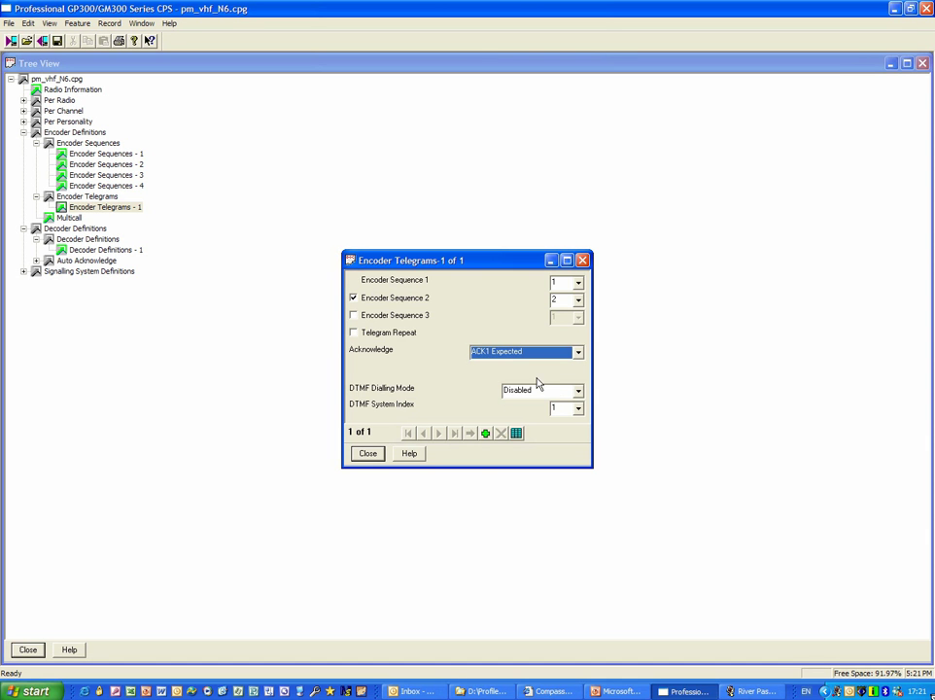
Add encoder telegram 2 chaining sequence 3 first and sequence 4 second.
left_click(486, 434)
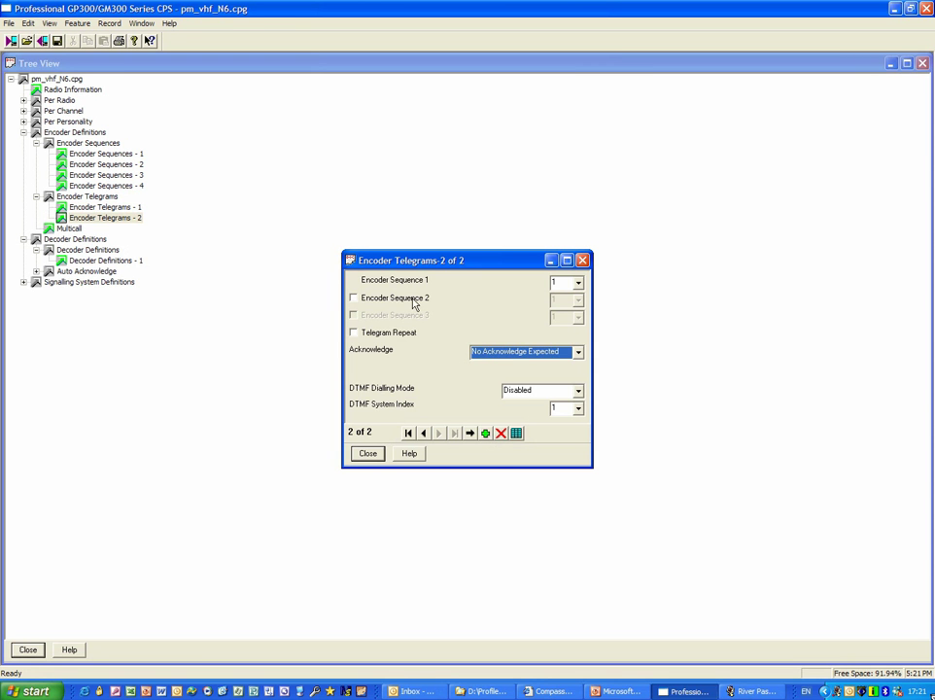
left_click(417, 300)
left_click(559, 285)
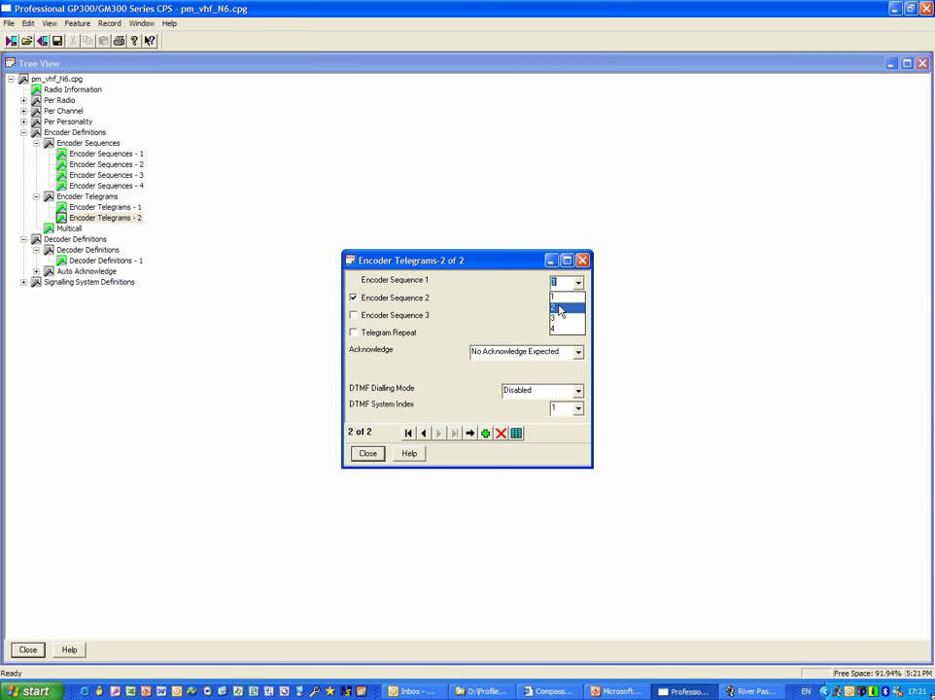
left_click(559, 318)
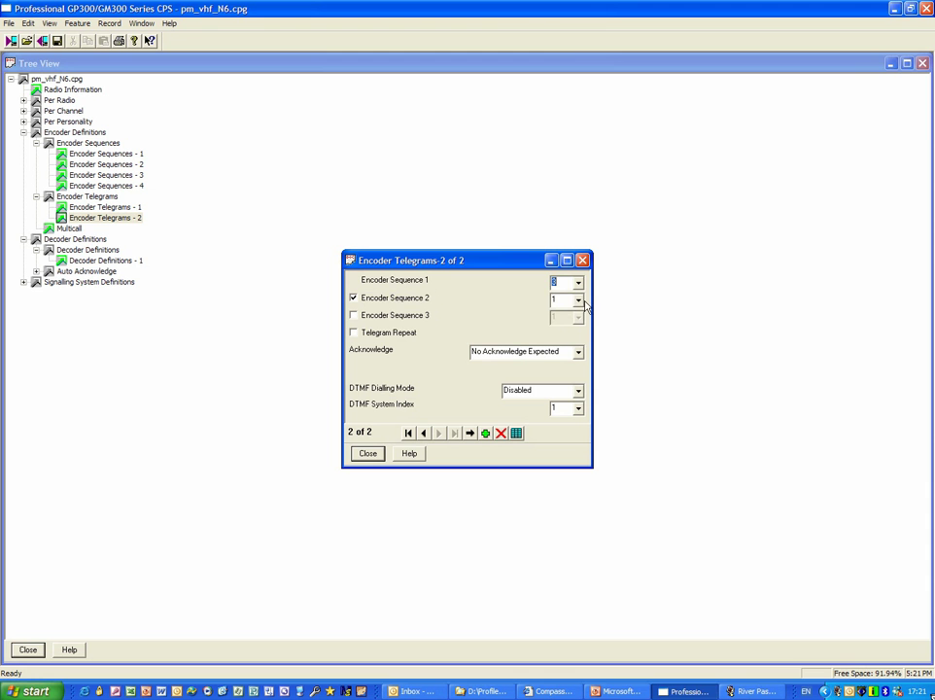
left_click(579, 300)
left_click(560, 345)
left_click(368, 454)
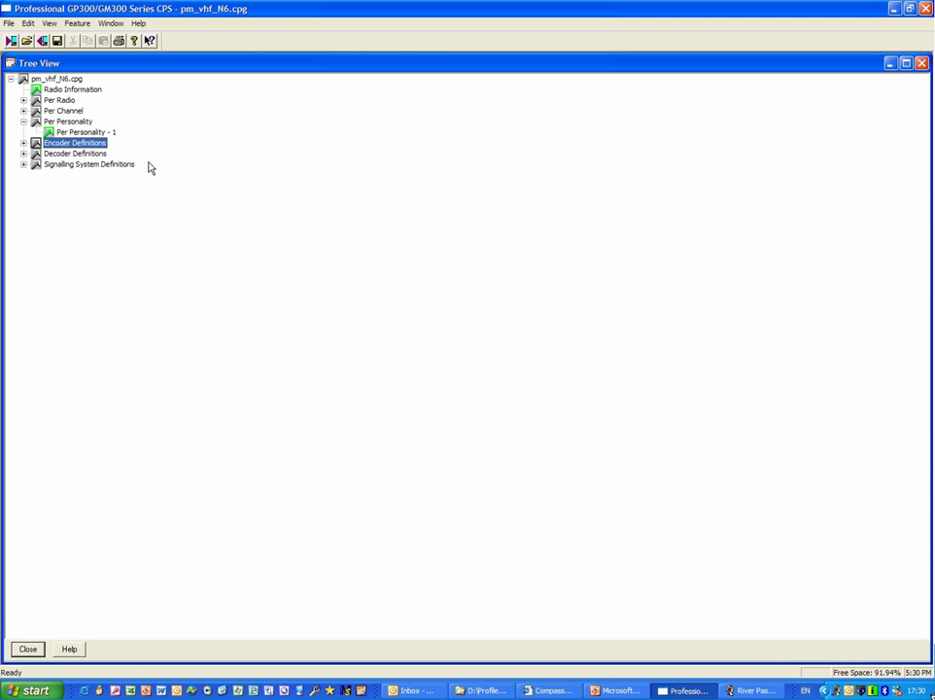
Open Per Personality - 1 and review PTT settings, leaving keyup and dekey encoding off.
left_click(107, 133)
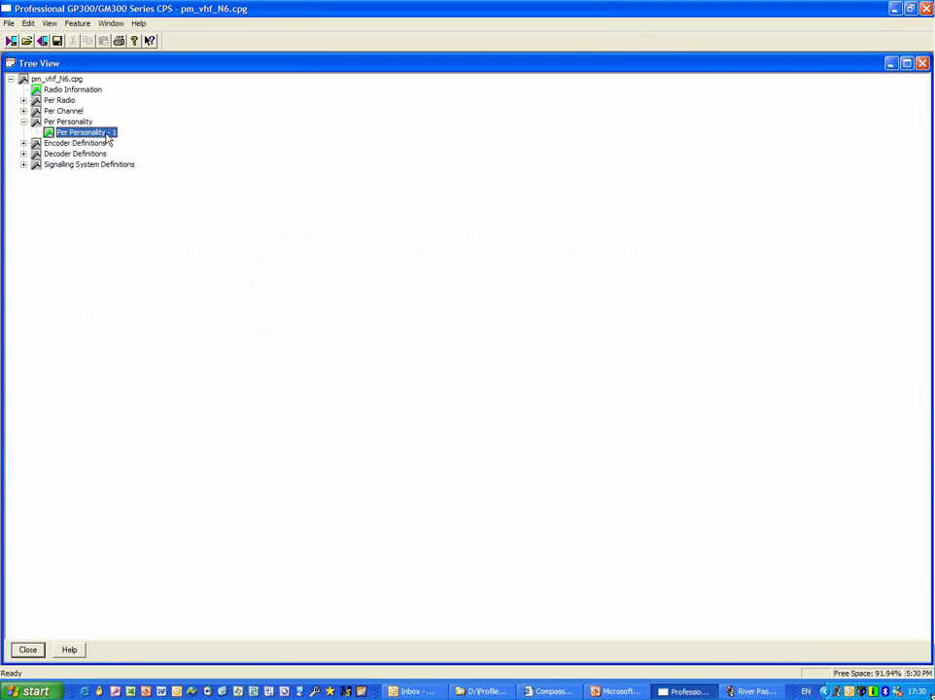
double_click(107, 134)
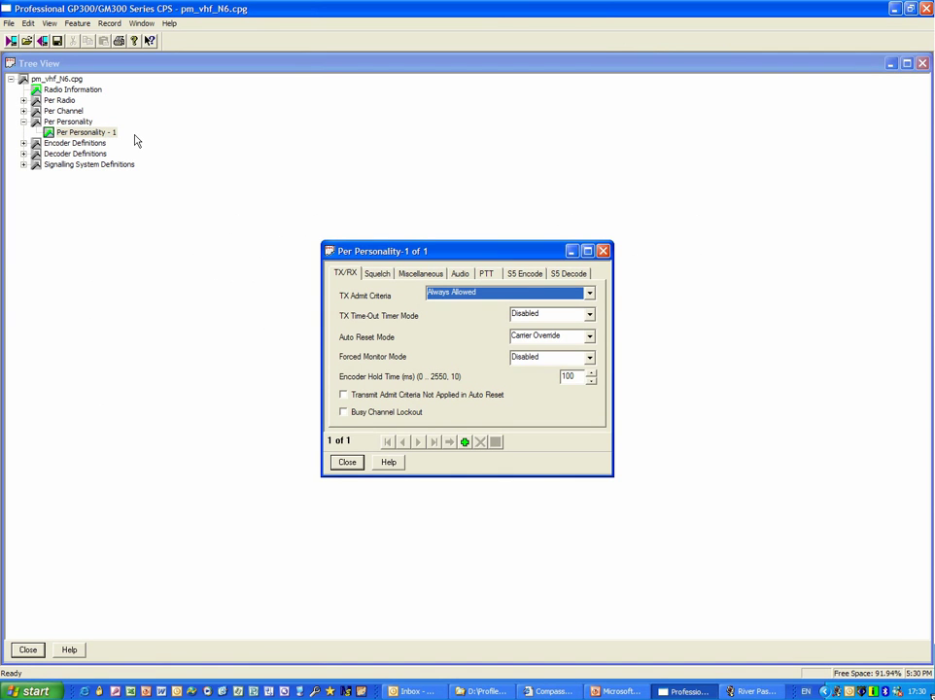
left_click(486, 273)
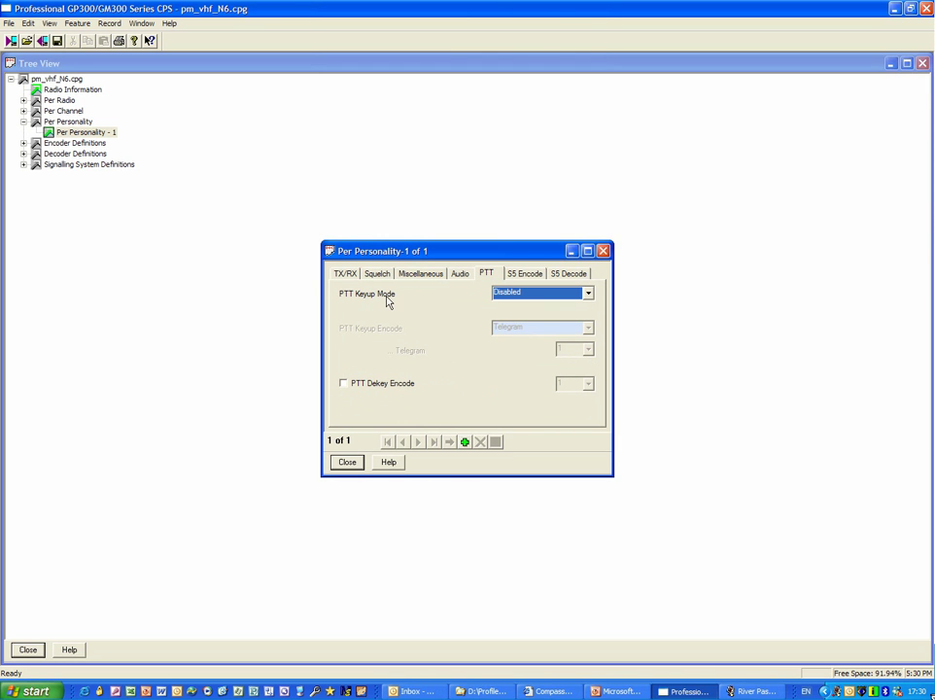
left_click(587, 293)
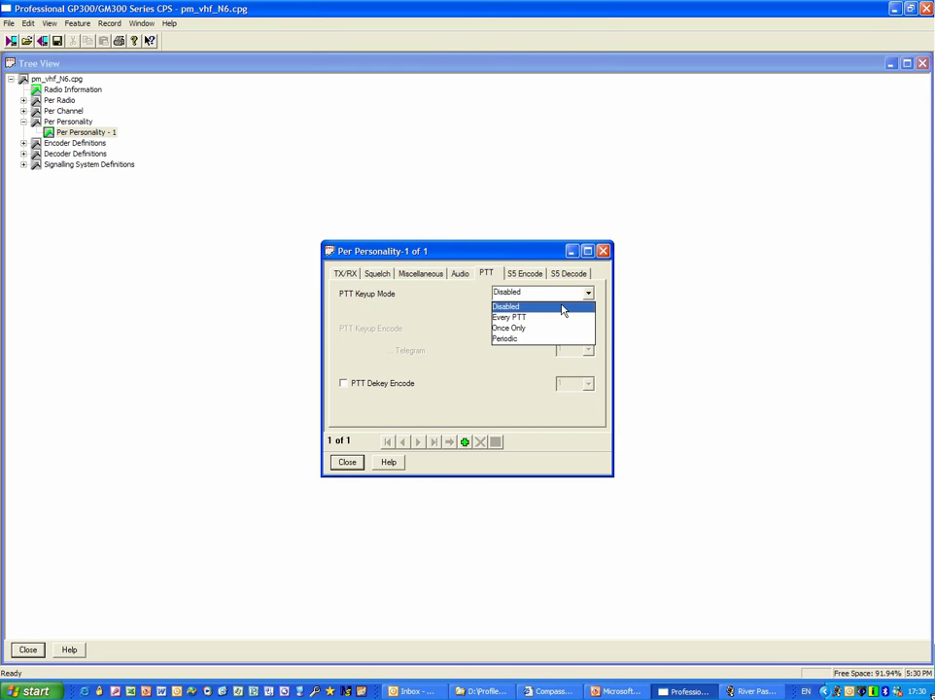
left_click(554, 316)
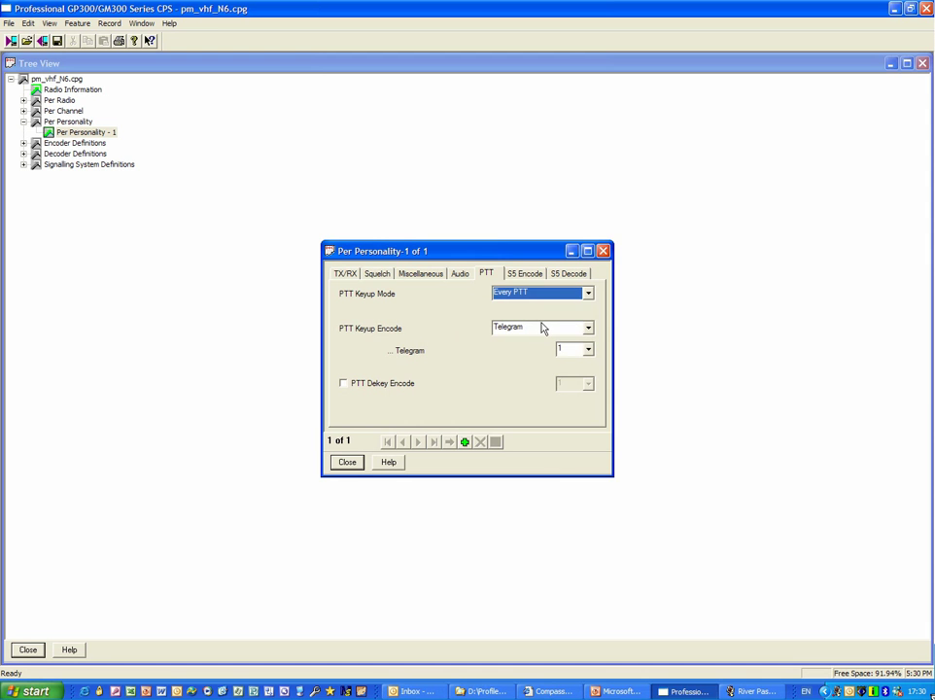
left_click(589, 349)
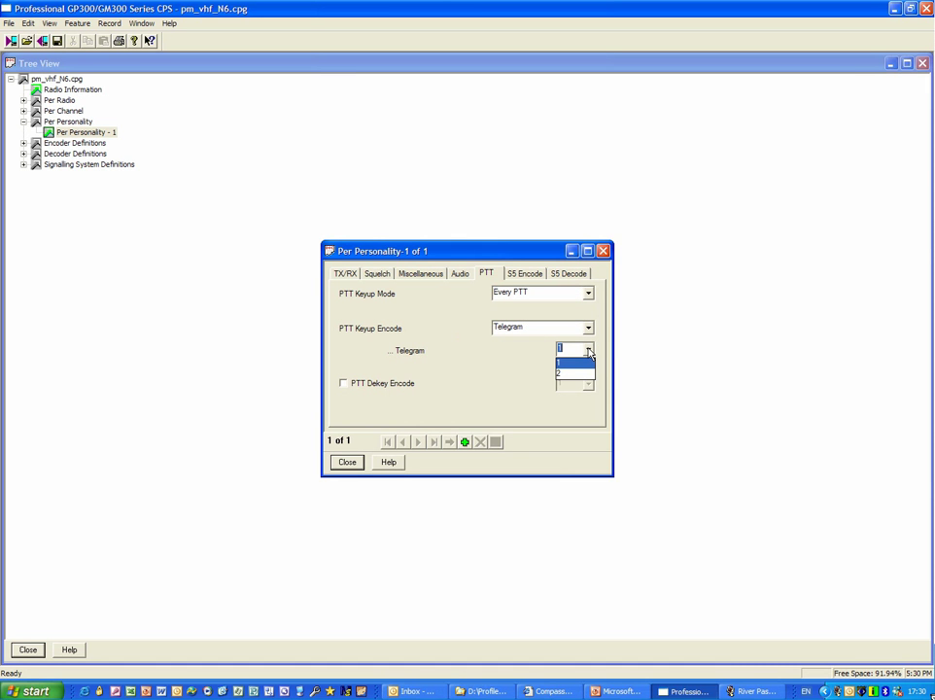
left_click(530, 318)
left_click(588, 293)
left_click(520, 304)
left_click(390, 388)
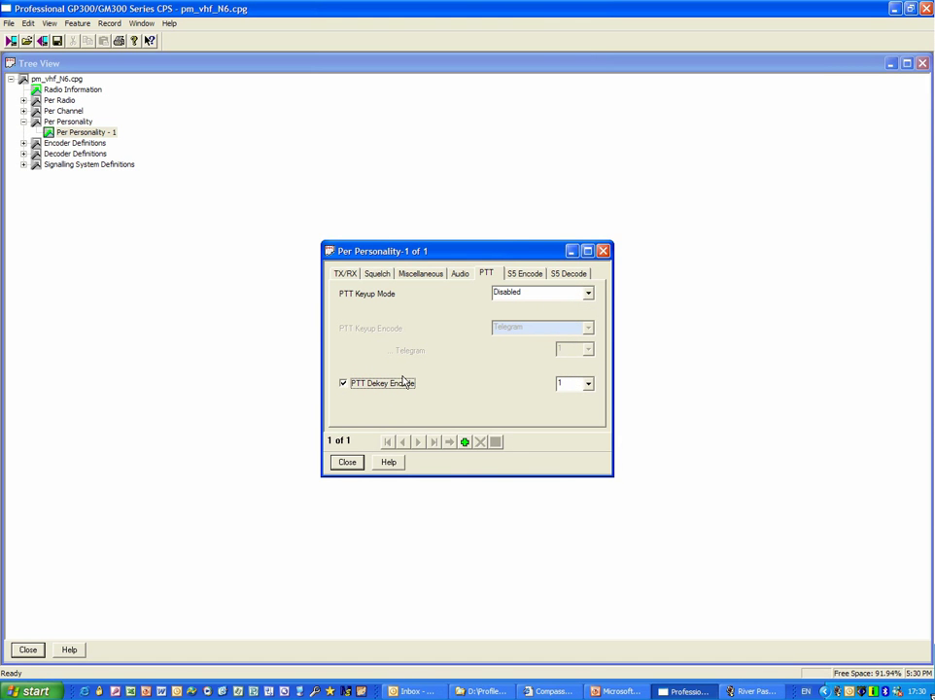
left_click(370, 385)
On S5 Encode, keep Call 1 on telegram 1 and set Call 2 to telegram 2.
left_click(524, 273)
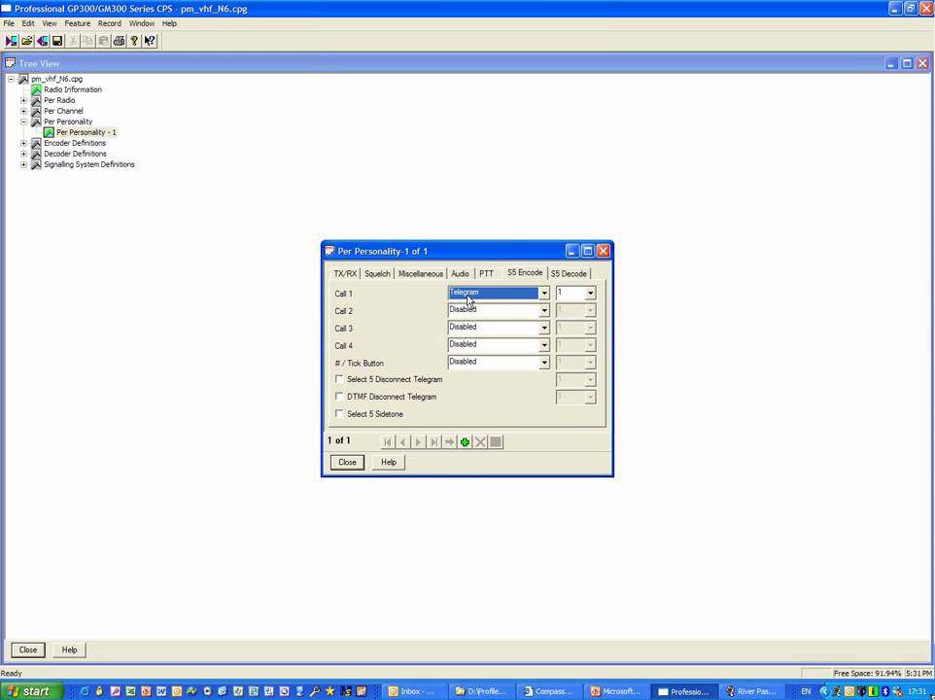
left_click(588, 295)
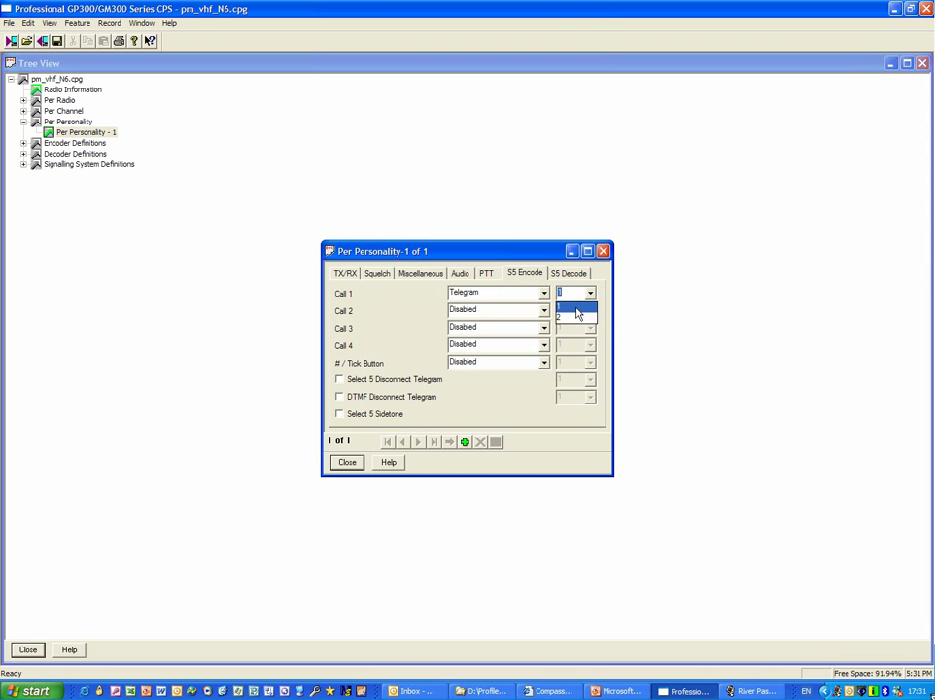
left_click(574, 308)
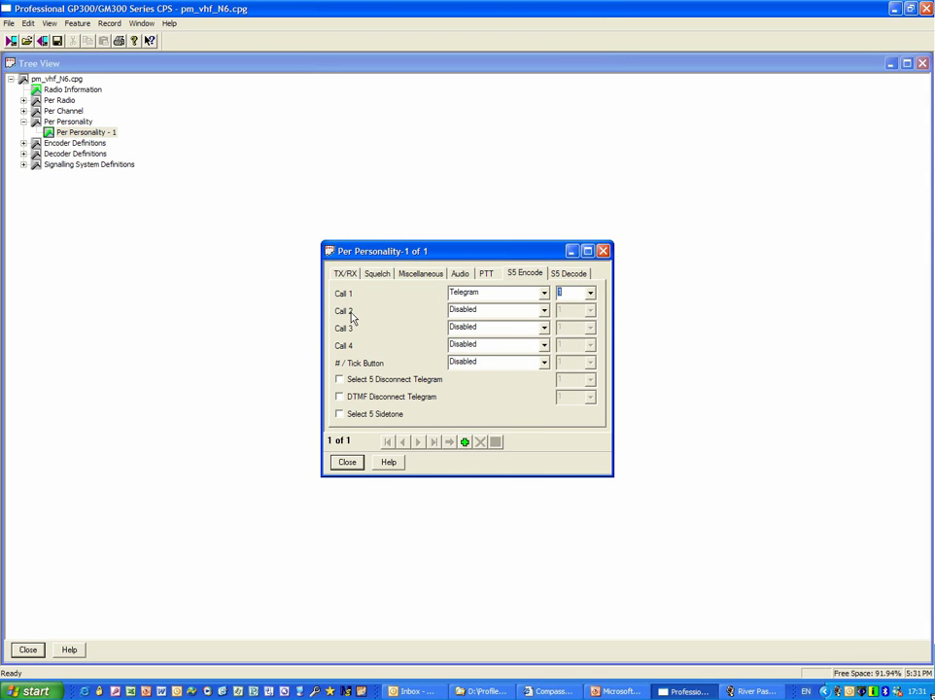
left_click(515, 310)
left_click(495, 334)
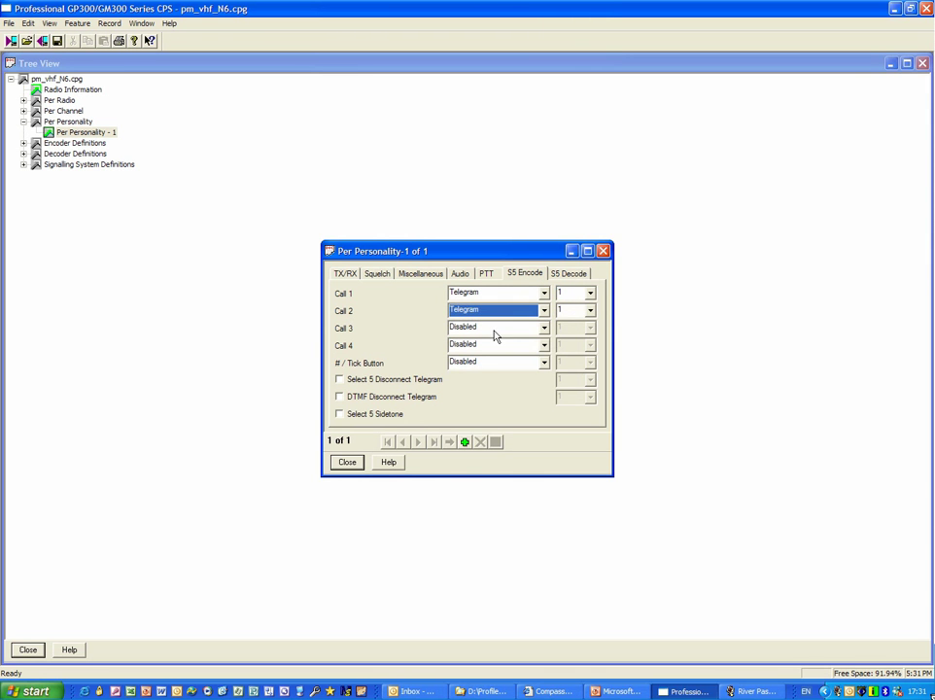
left_click(590, 311)
left_click(569, 333)
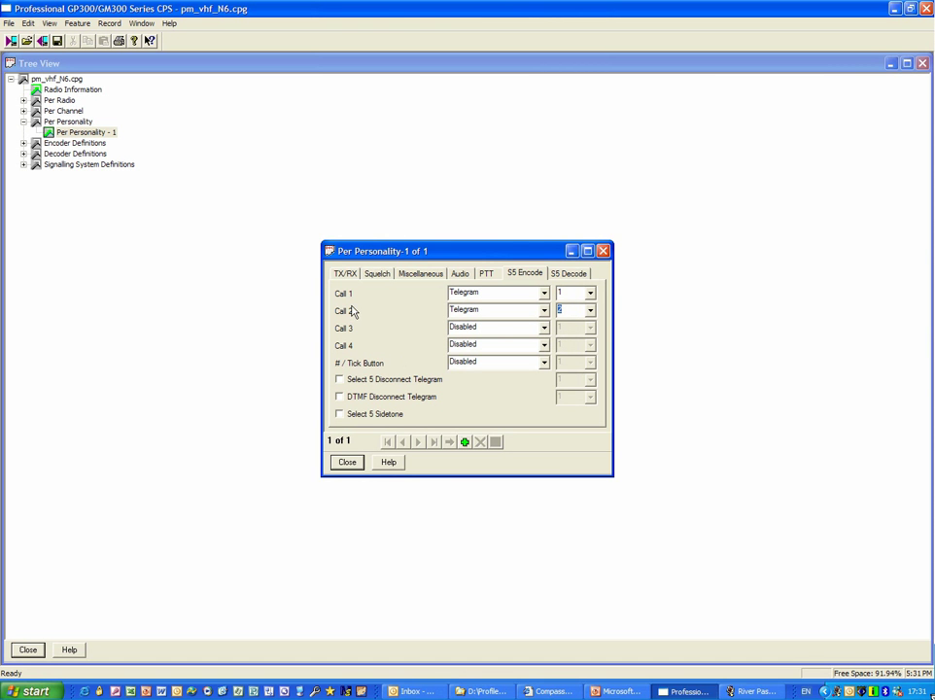
left_click(348, 462)
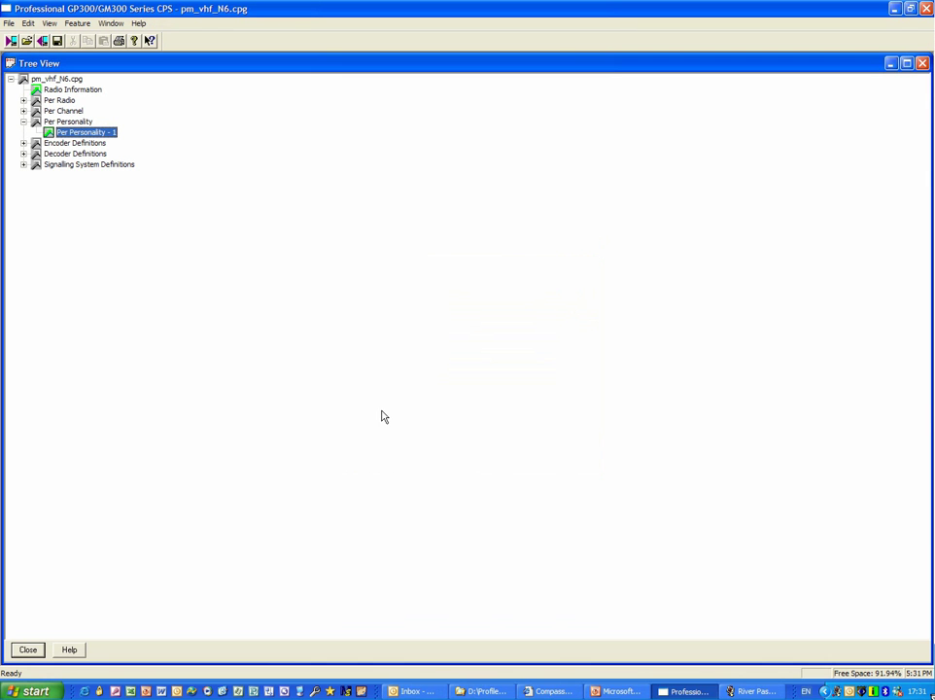
In Button Definition, change the second programmable button to Call 2.
left_click(23, 101)
left_click(86, 112)
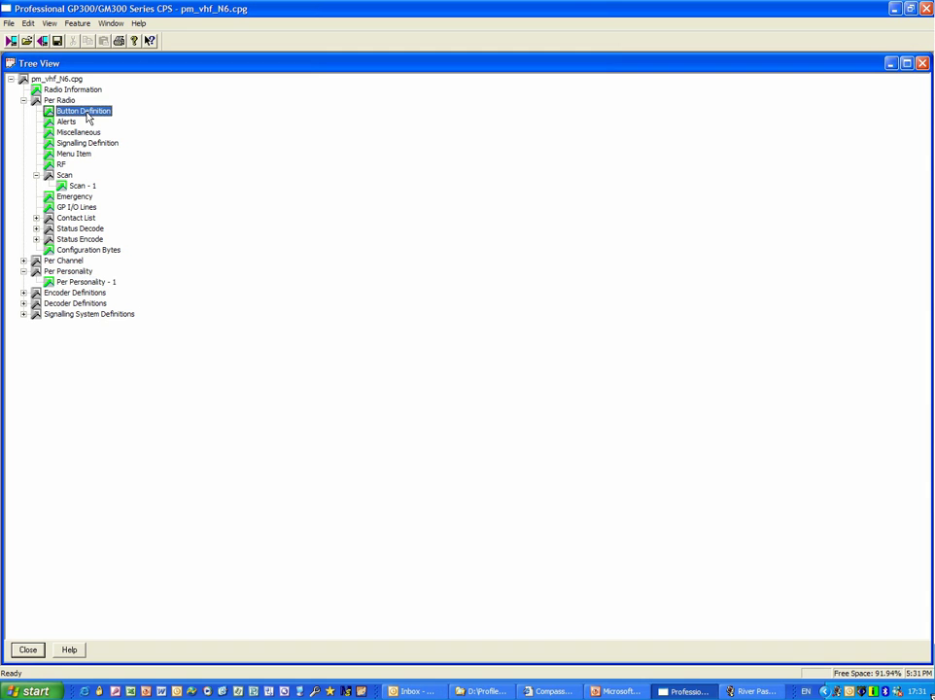
double_click(85, 111)
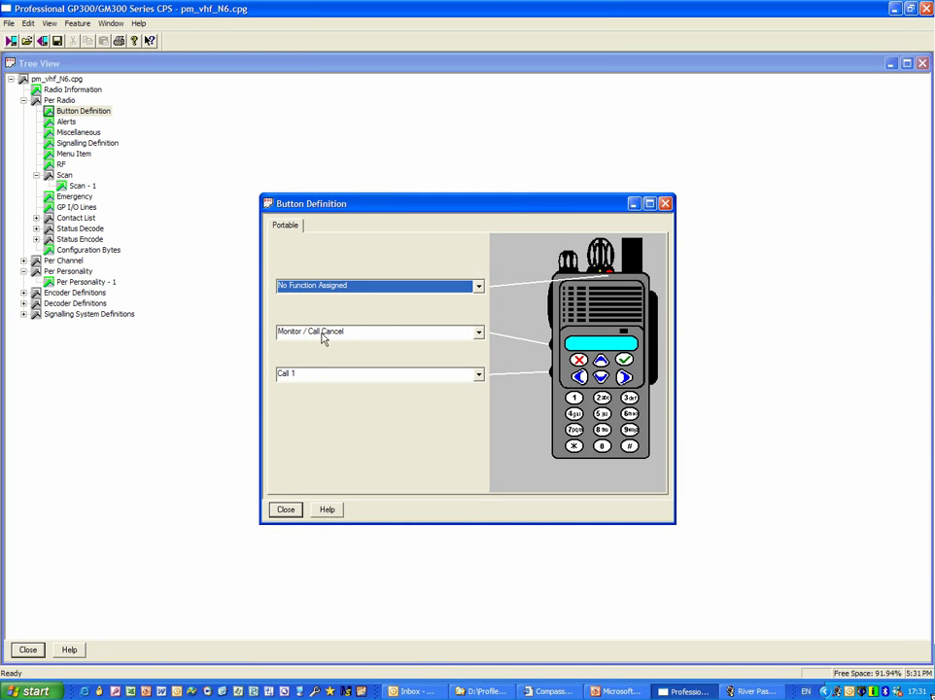
left_click(478, 333)
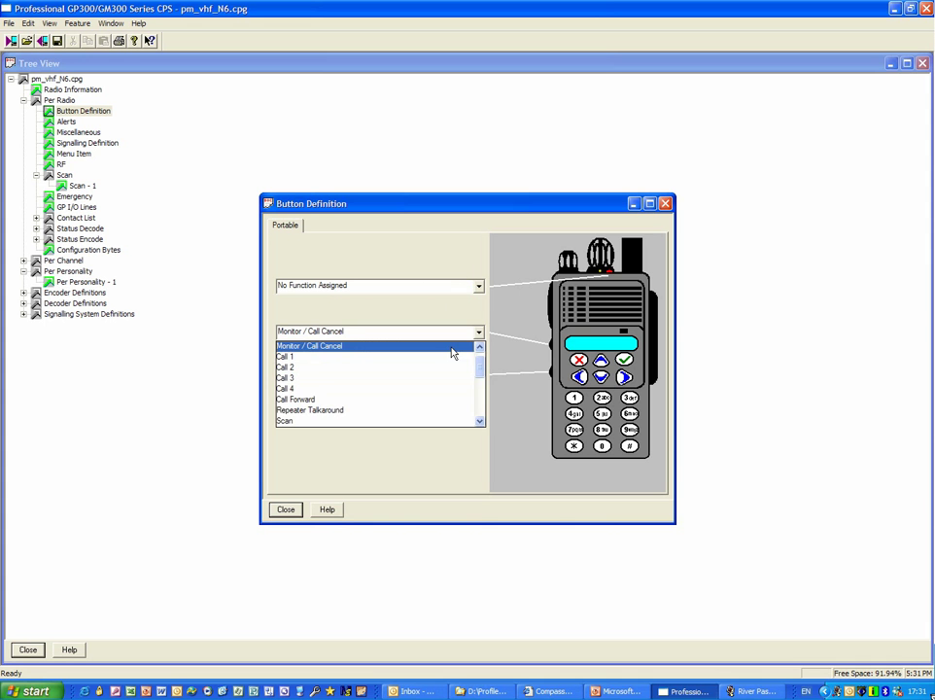
left_click(368, 367)
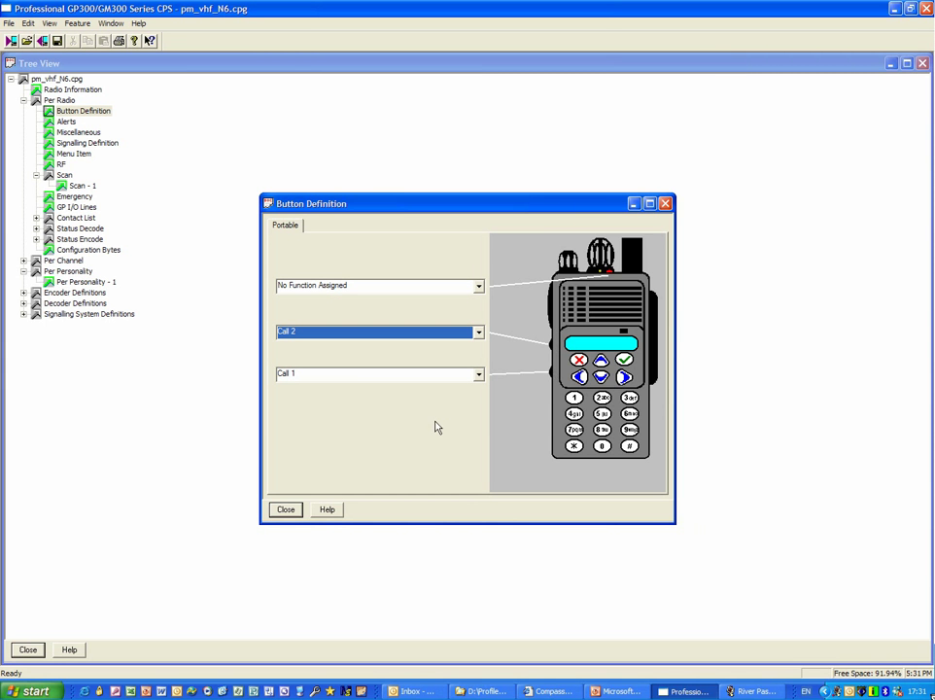
left_click(285, 511)
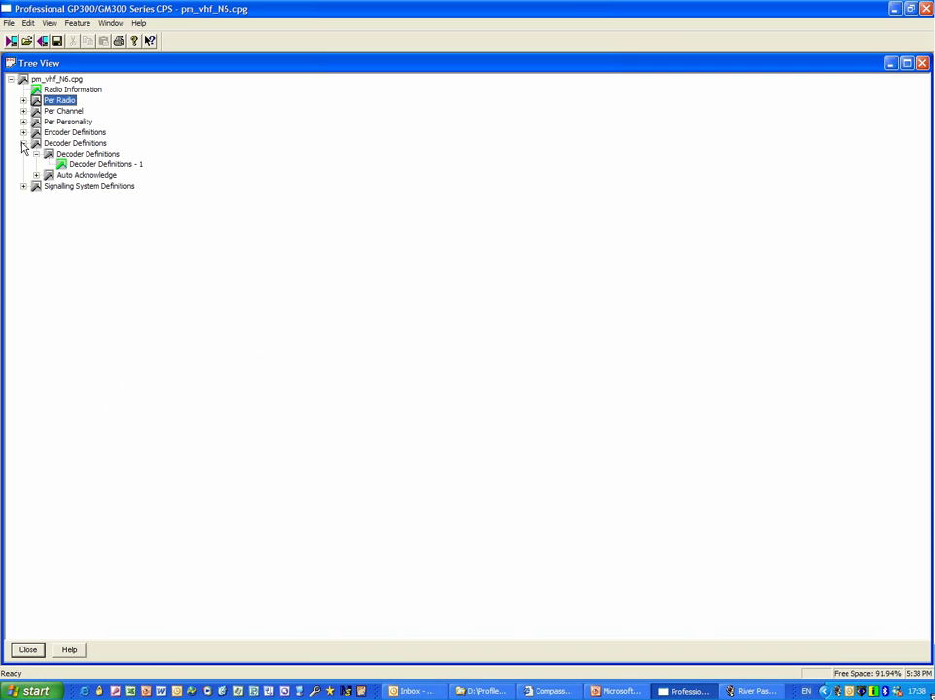
Open Decoder Definitions - 1 and set Number of Sequences to 1.
left_click(93, 166)
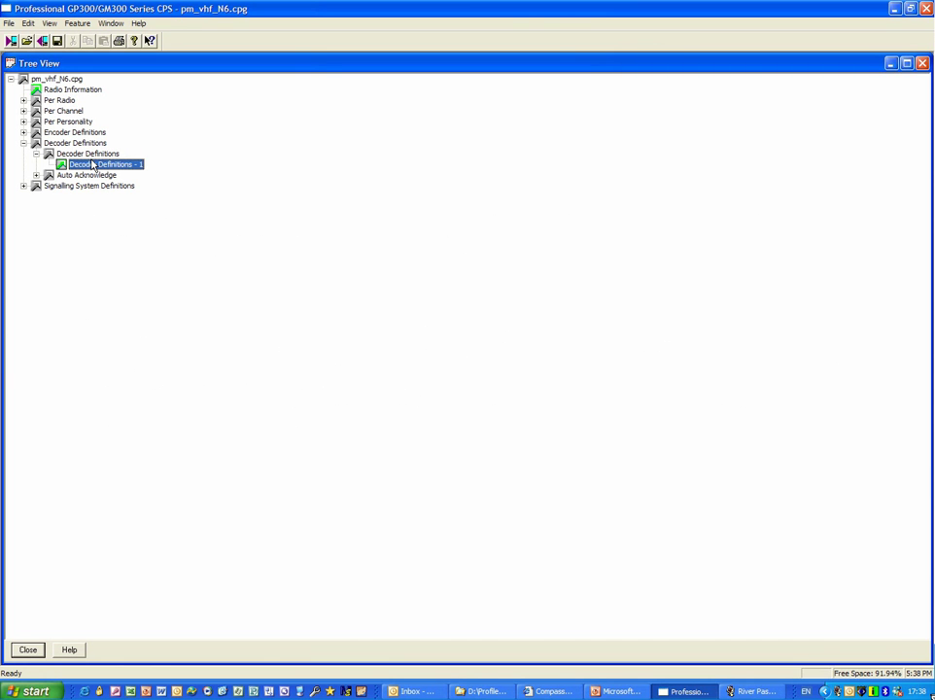
double_click(93, 165)
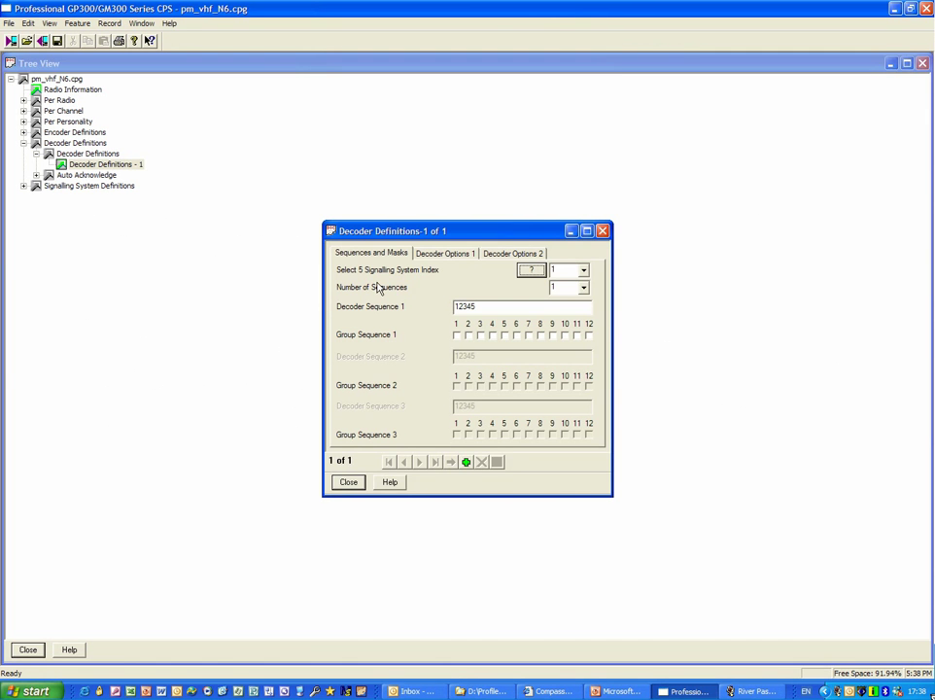
left_click(568, 285)
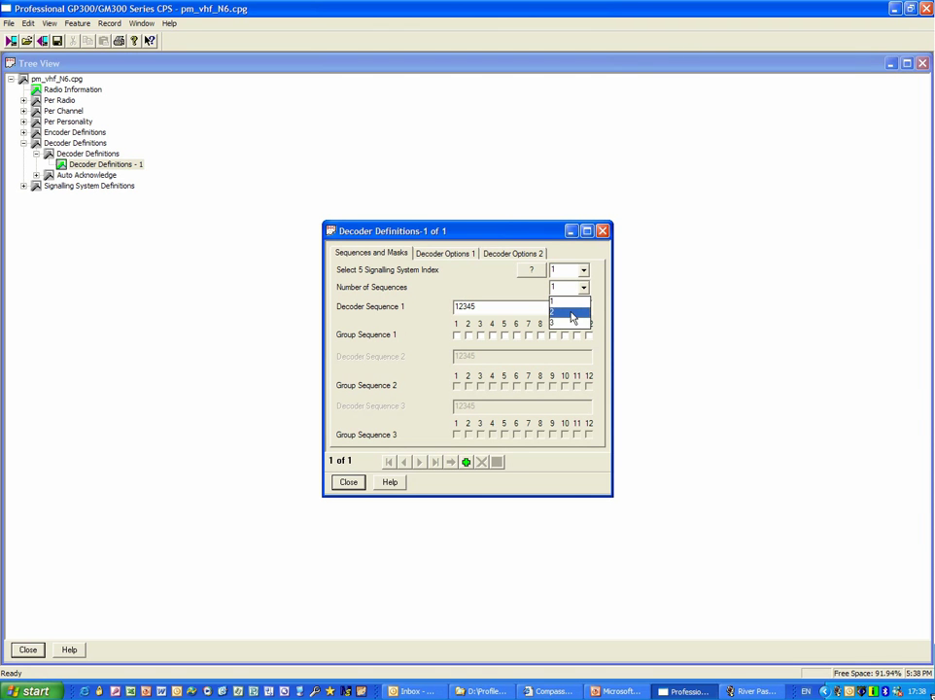
left_click(570, 313)
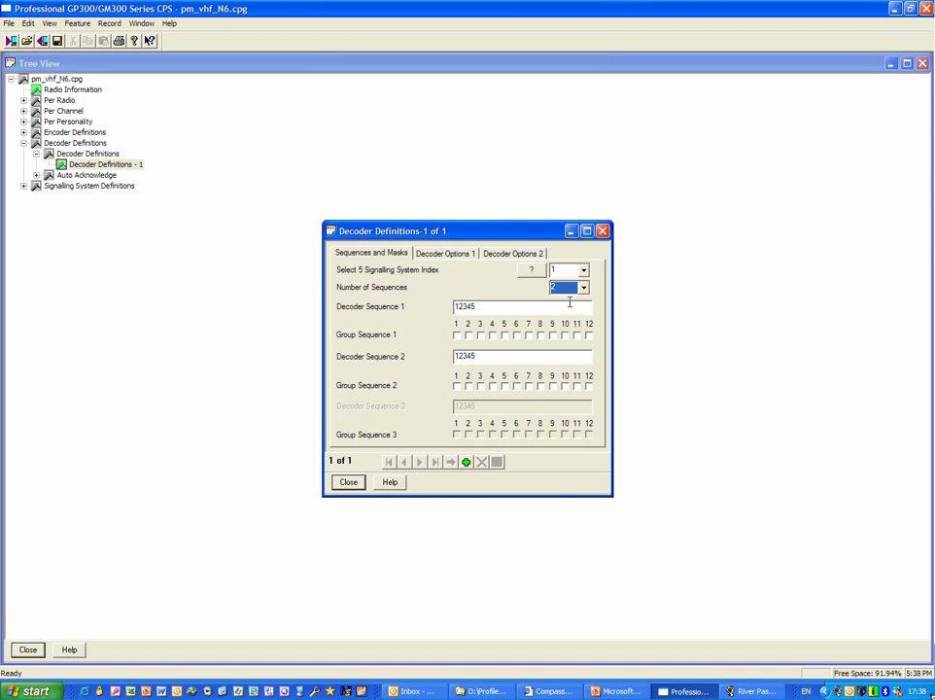
left_click(564, 287)
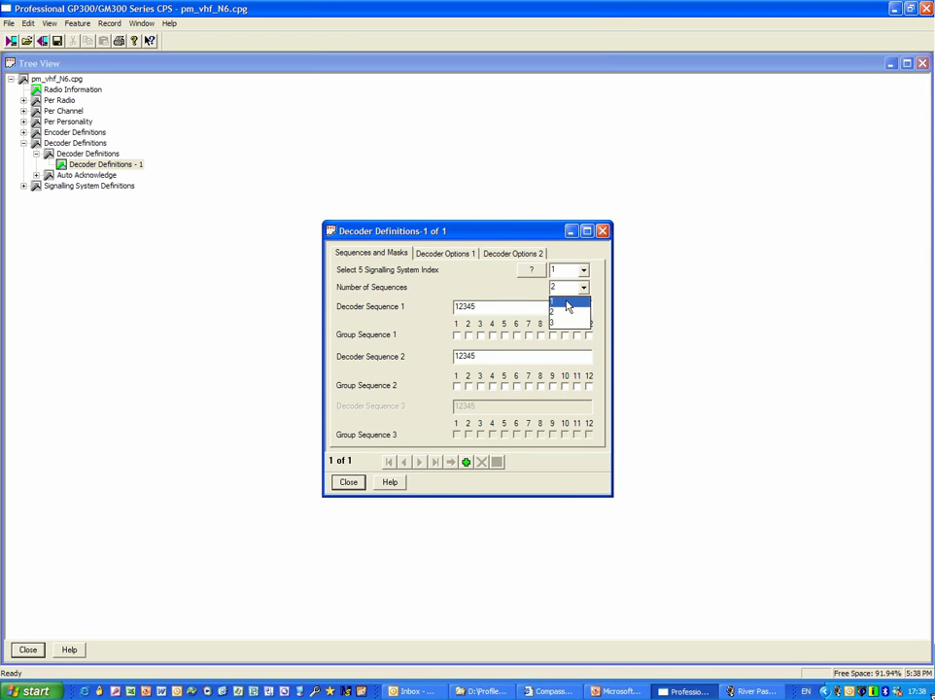
Try other decoder sequence entries, then set Decoder Sequence 1 back to 12345.
double_click(479, 309)
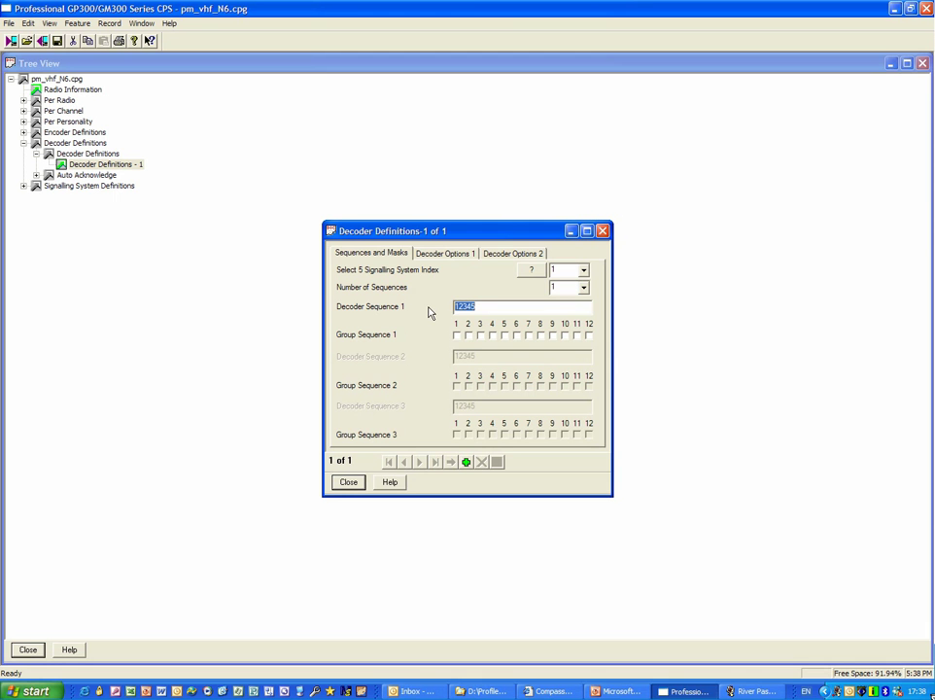
type("0")
type("123456")
type("789")
type("BCDF")
key("ctrl+a")
key("BackSpace")
type("a1a2a3a")
type("4a5a6a7a8")
type(")")
key("BackSpace")
key("BackSpace")
key("BackSpace")
key("BackSpace")
key("BackSpace")
key("BackSpace")
type("(a1s2s3)")
key("BackSpace")
key("BackSpace")
key("BackSpace")
type("12345")
Tick and untick Group Sequence 1 groups, leaving every group unchecked.
left_click(456, 335)
left_click(480, 335)
left_click(516, 335)
left_click(528, 336)
left_click(528, 336)
left_click(504, 335)
left_click(492, 336)
left_click(481, 336)
left_click(468, 336)
left_click(456, 336)
left_click(517, 336)
left_click(516, 336)
Keep decoder type General with Individual alert, and enable Call Reminder Alert and Call Reminder LED.
left_click(449, 259)
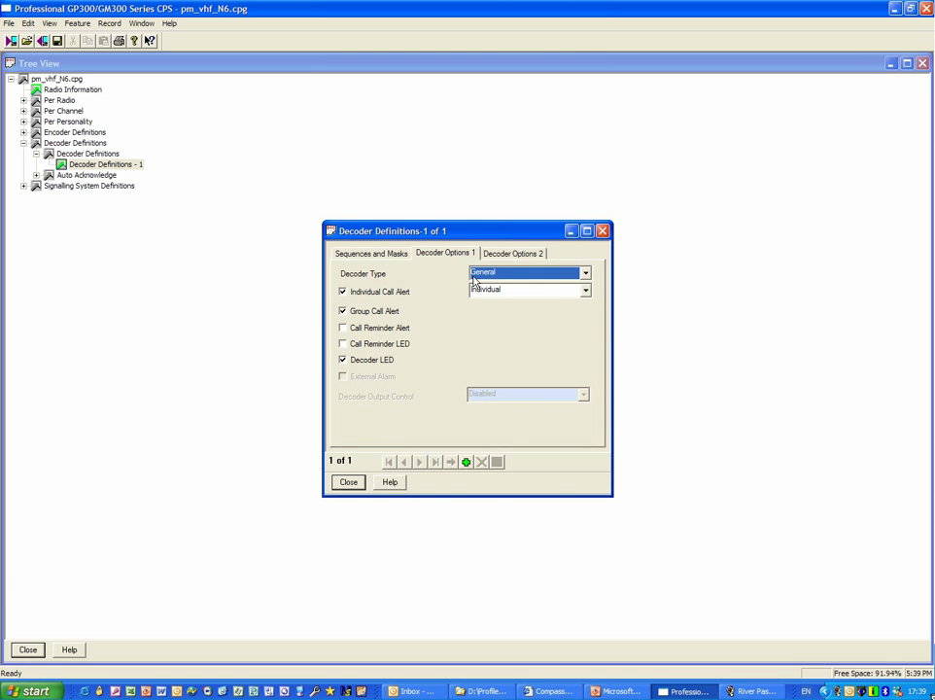
left_click(587, 275)
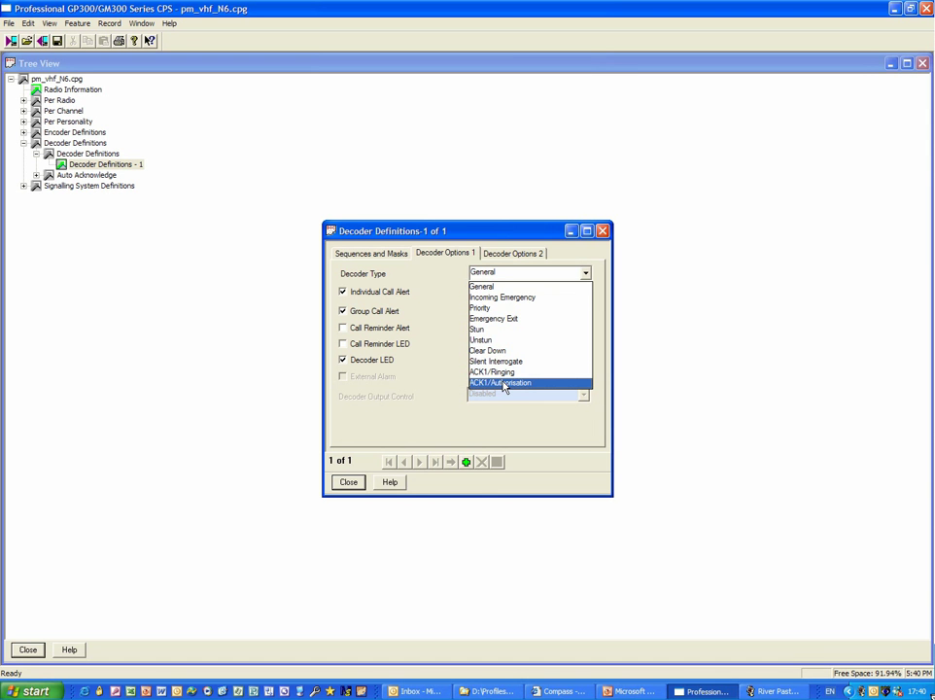
left_click(559, 289)
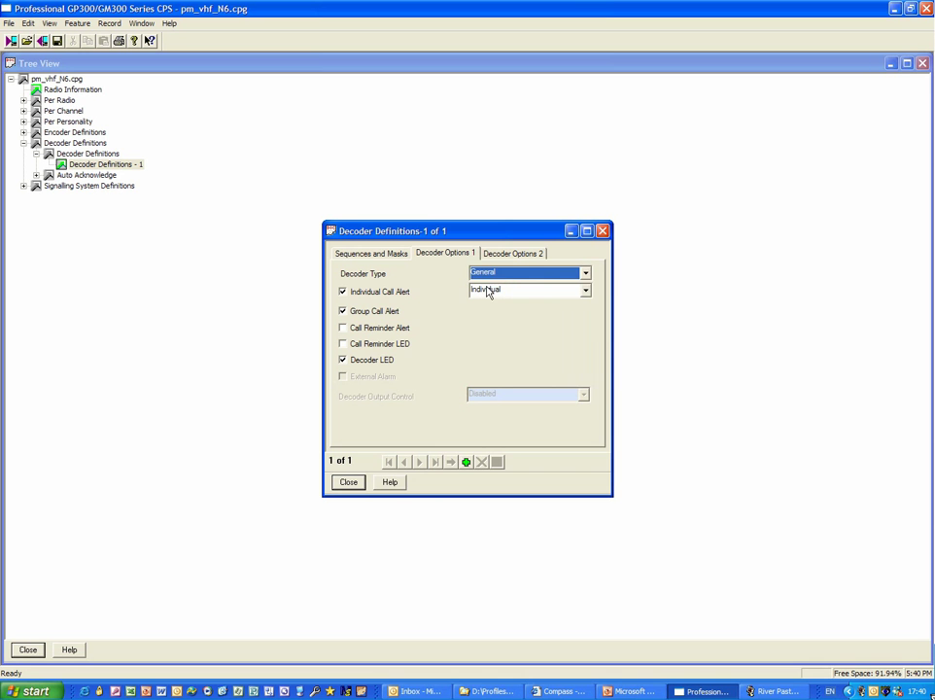
left_click(586, 291)
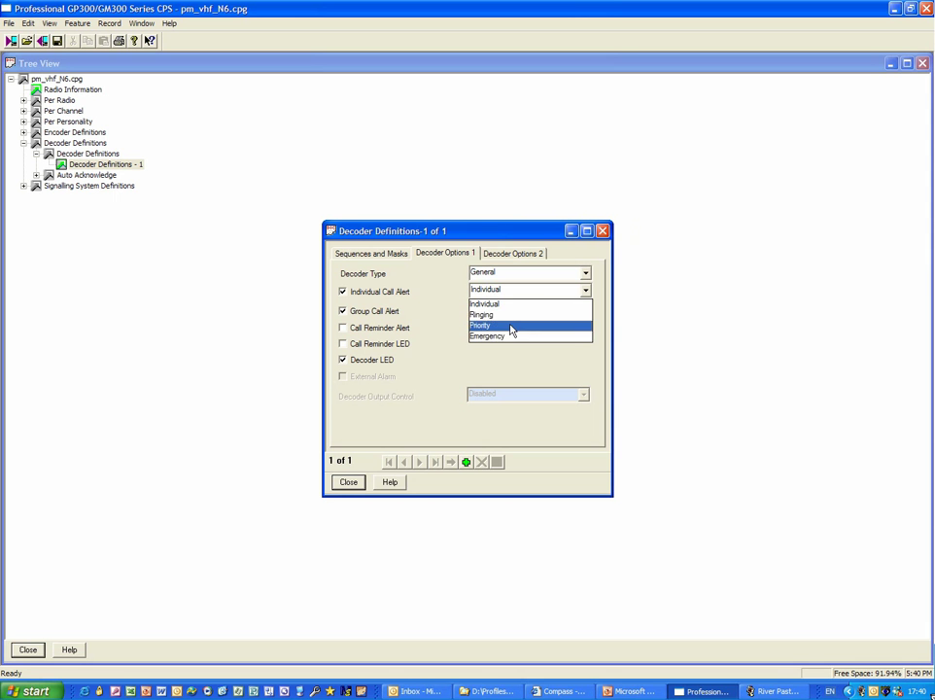
left_click(484, 304)
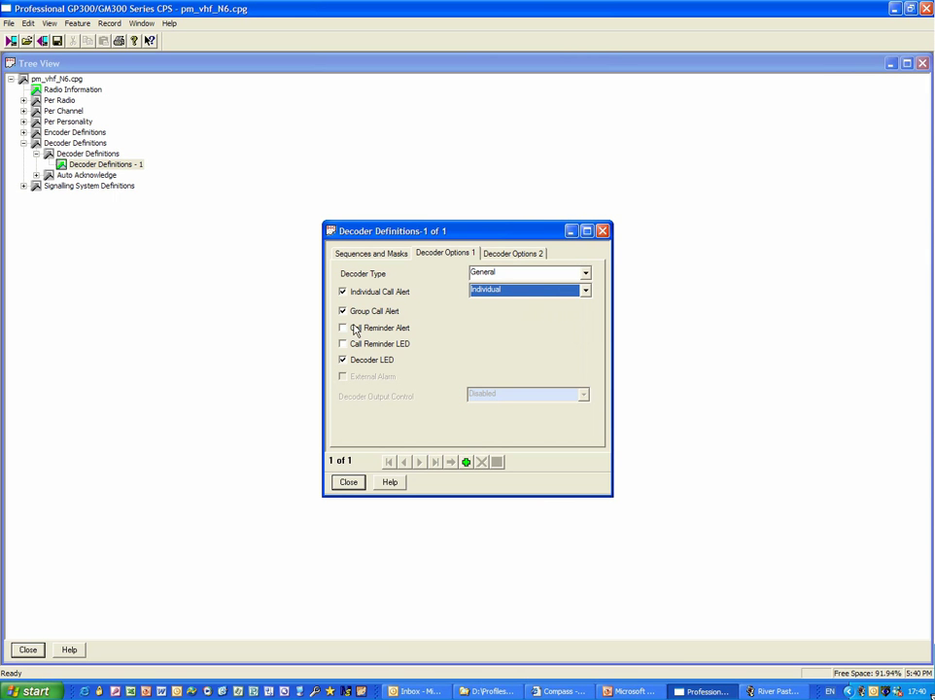
left_click(359, 329)
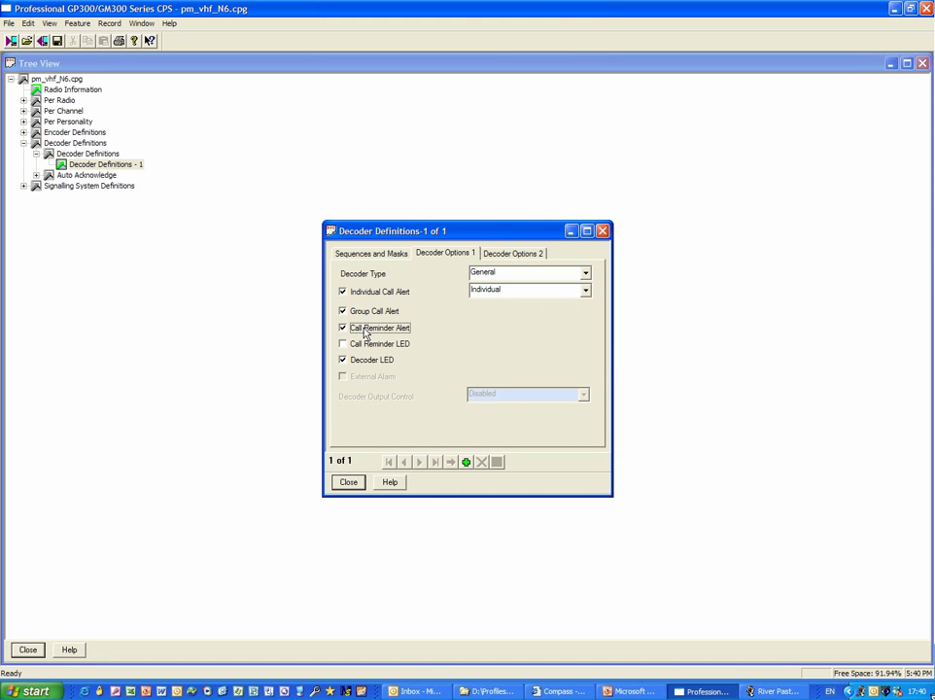
left_click(364, 347)
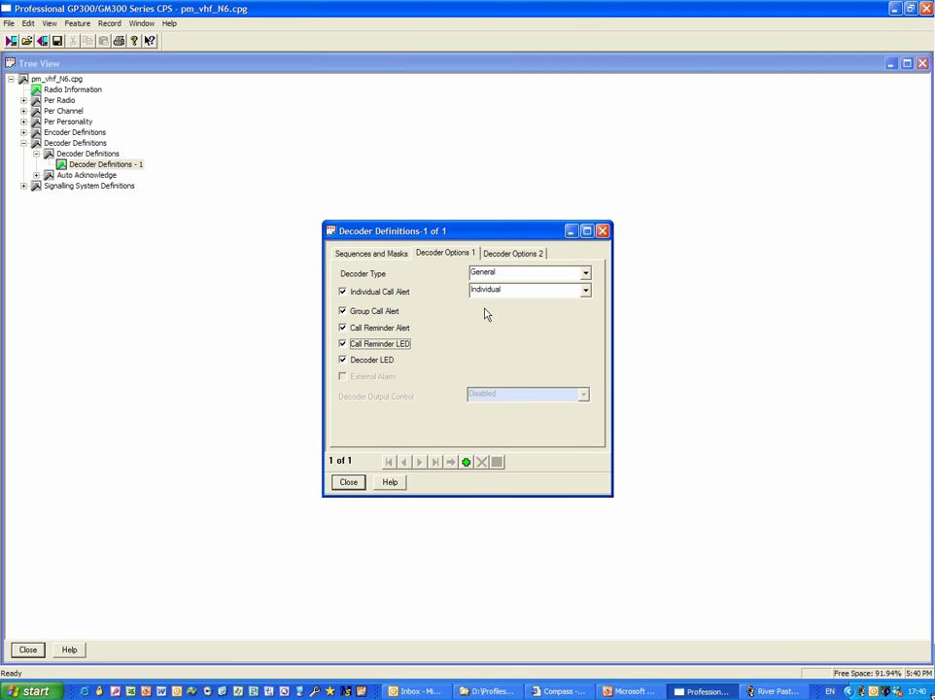
left_click(528, 255)
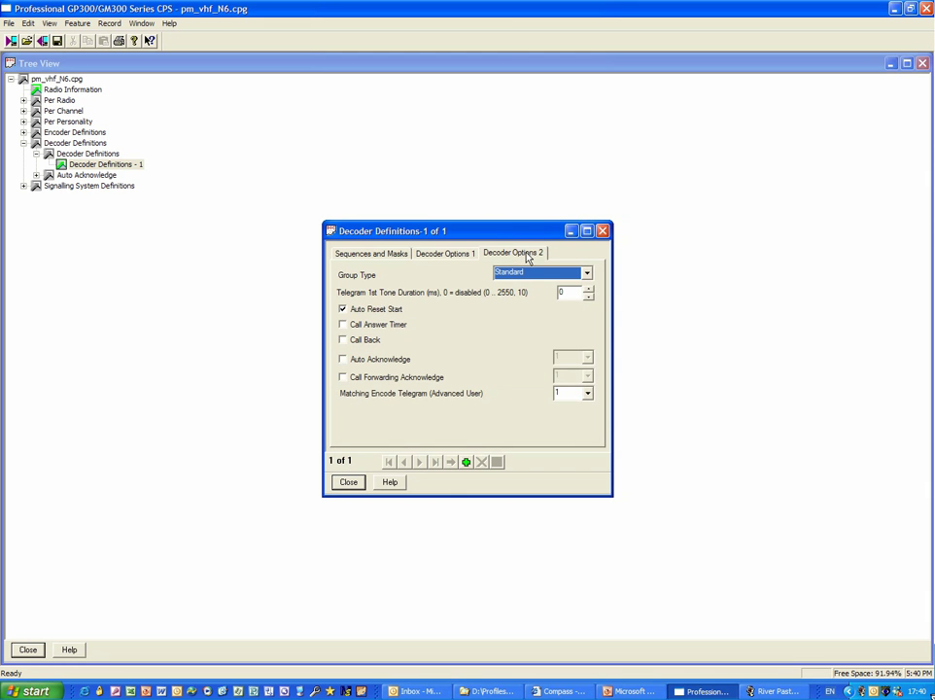
Tick Call Answer Timer, Call Back and Auto Acknowledge, then close Decoder Definitions - 1.
left_click(375, 327)
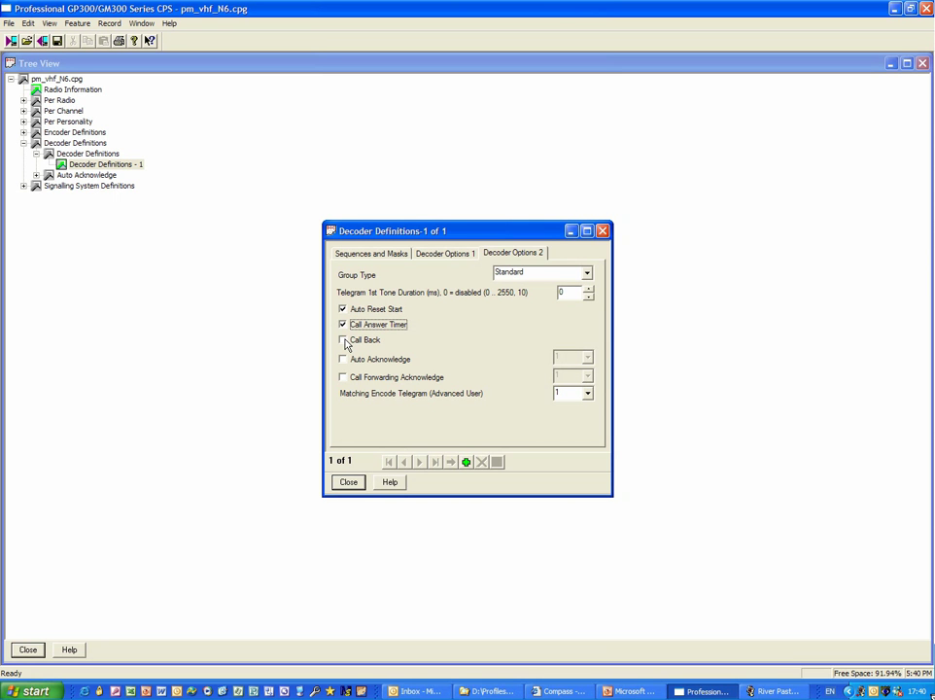
left_click(345, 342)
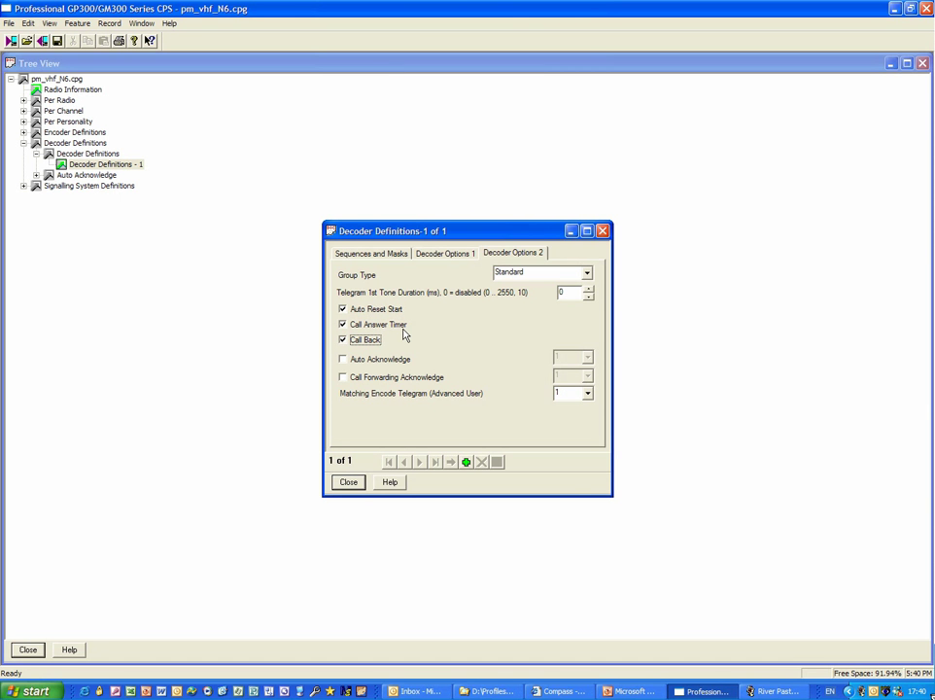
left_click(380, 360)
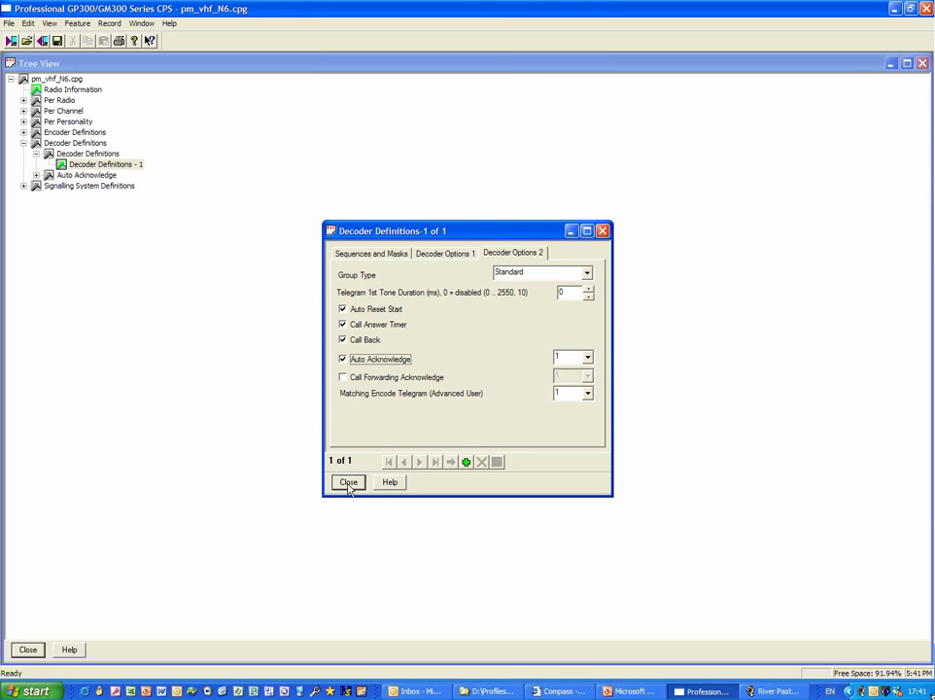
left_click(349, 484)
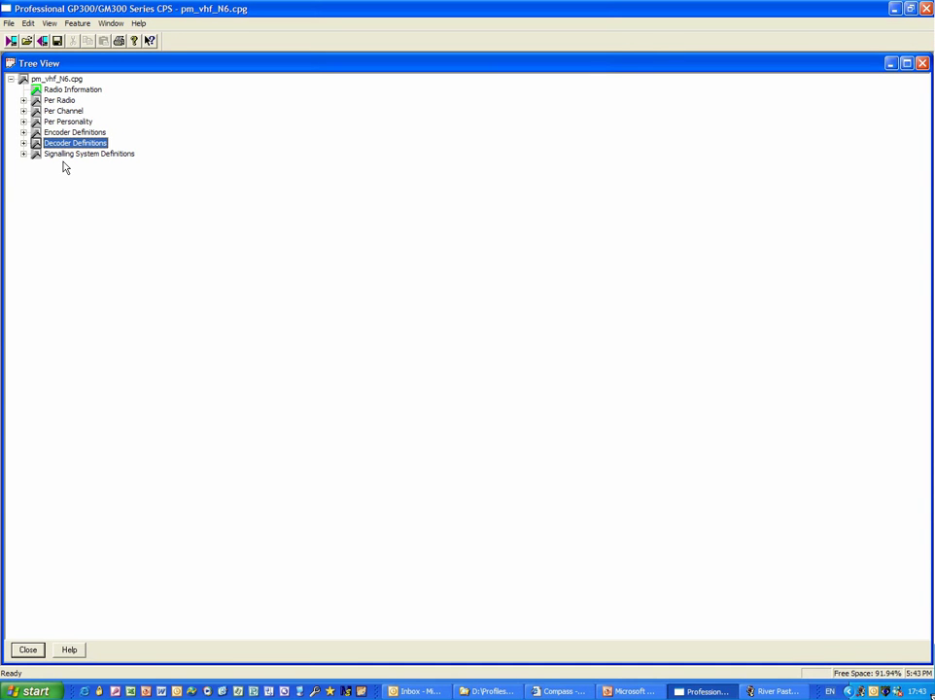
Open Per Personality - 1 and choose Tone Squelch for Rx Squelch Mode.
key("Right")
left_click(67, 168)
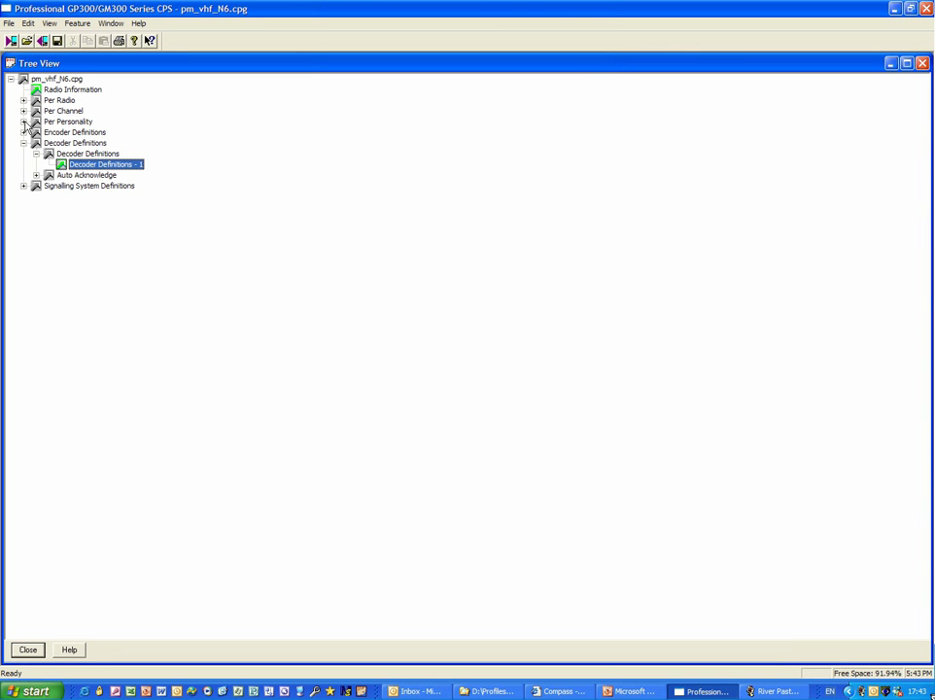
left_click(23, 121)
left_click(50, 134)
double_click(51, 133)
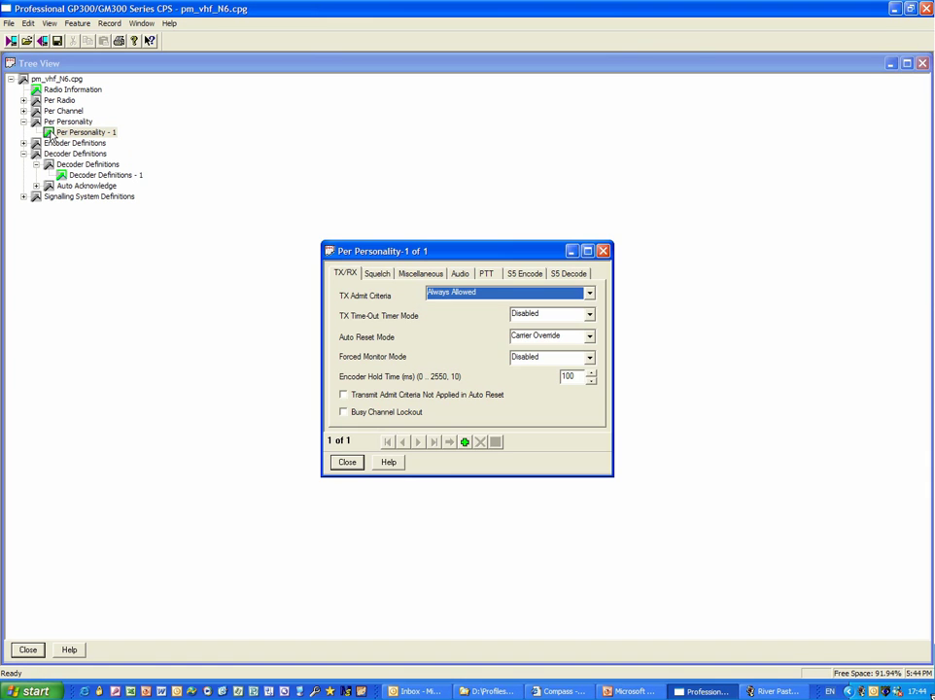
left_click(374, 275)
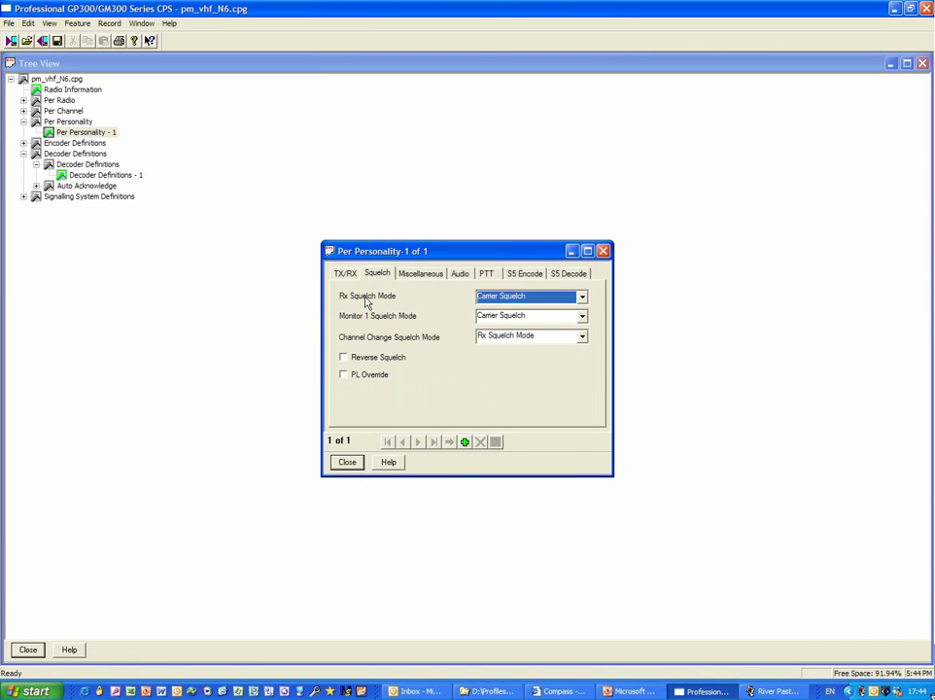
left_click(583, 298)
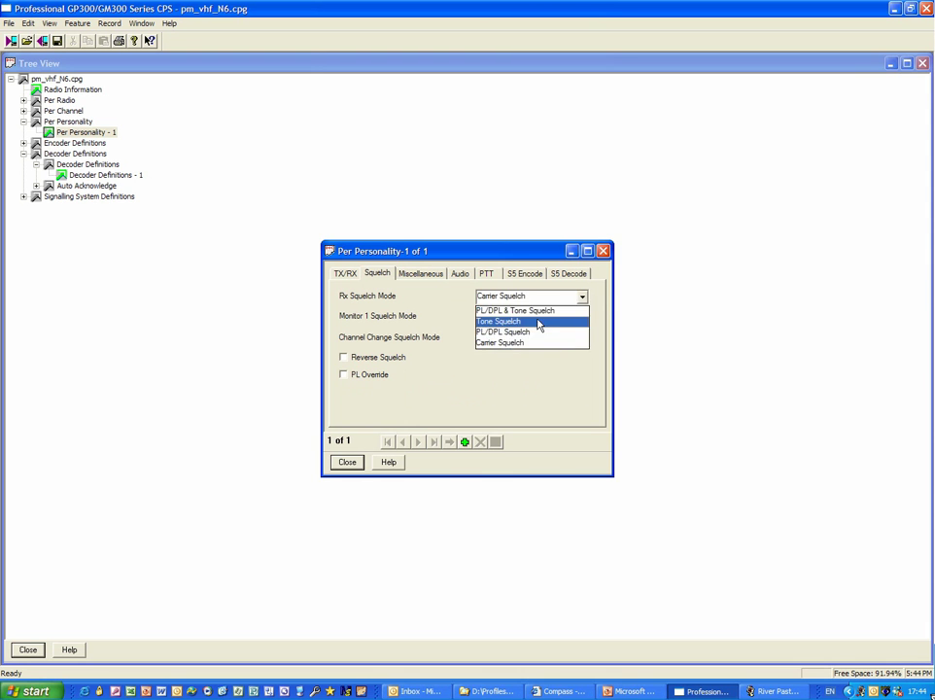
left_click(540, 322)
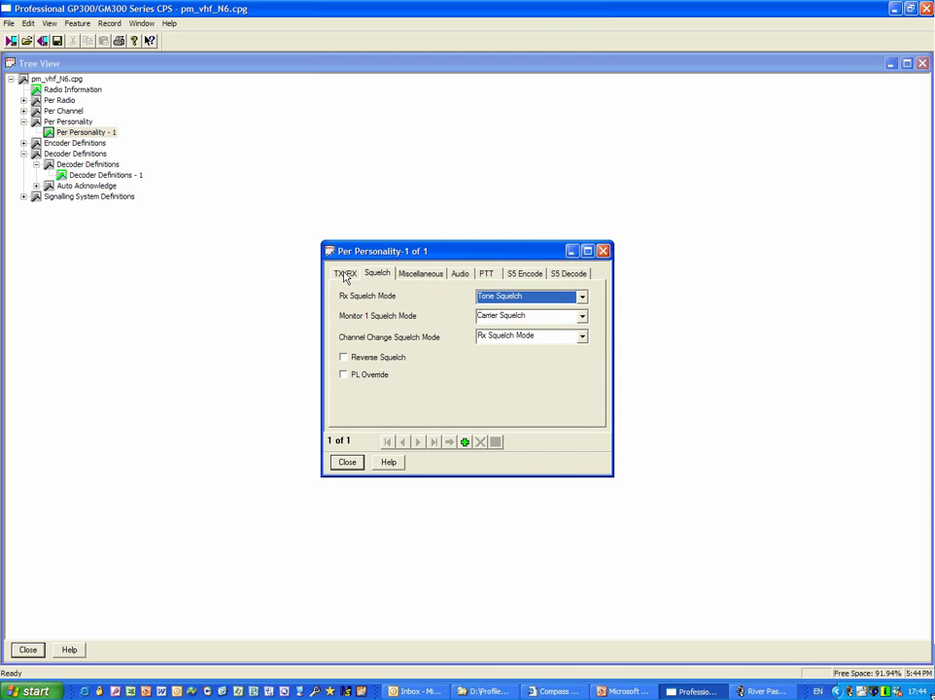
On Personality 1's TX/RX tab, leave auto reset mode at Carrier Override and close the settings.
left_click(346, 276)
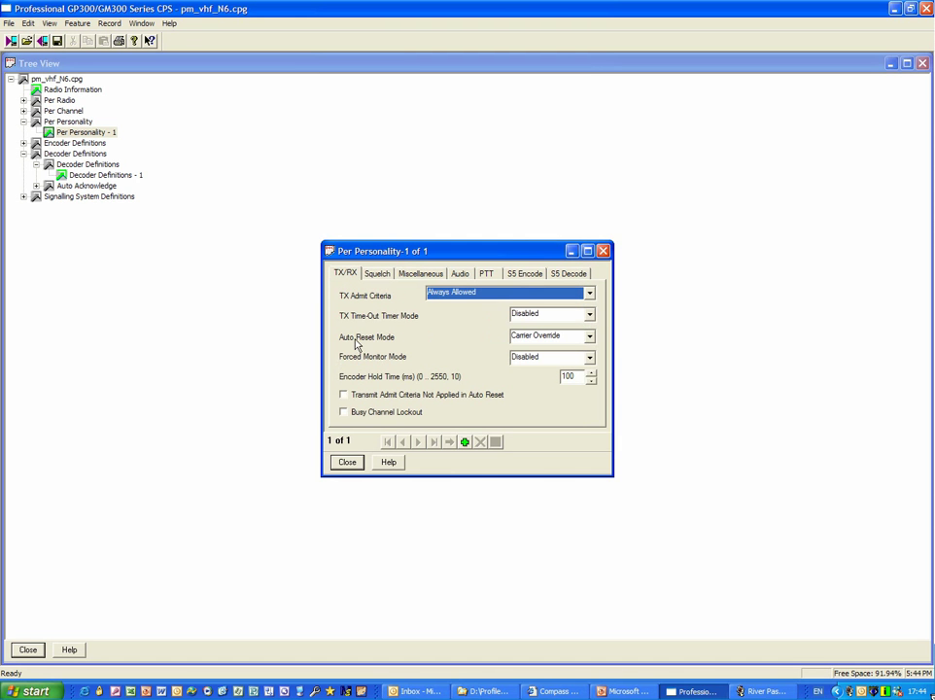
left_click(590, 338)
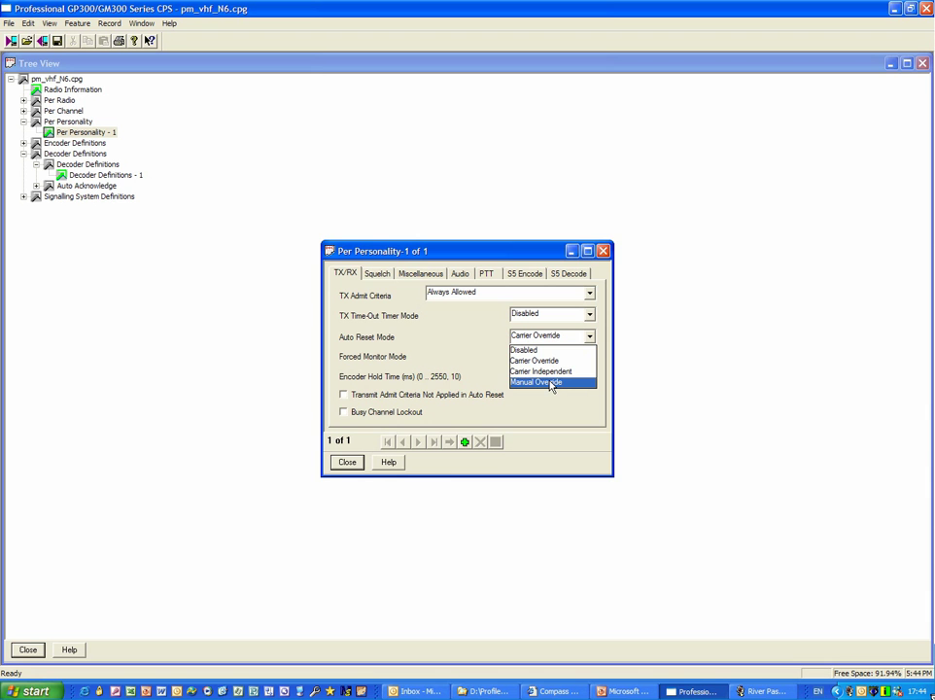
left_click(549, 361)
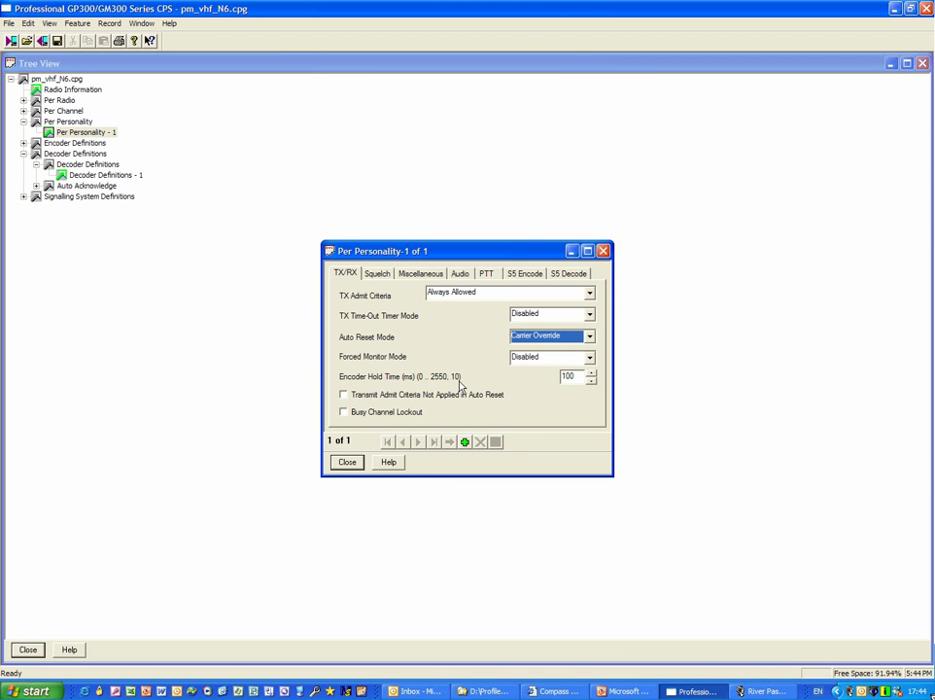
left_click(348, 463)
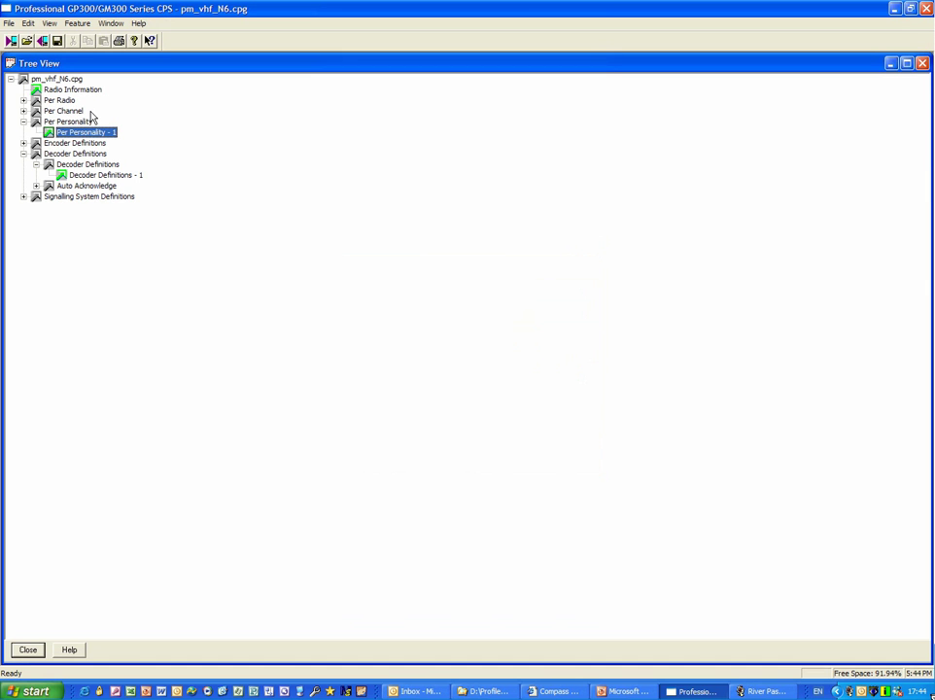
Check the Per Radio RF Rx auto reset time of 7 seconds, then close the RF settings.
left_click(23, 100)
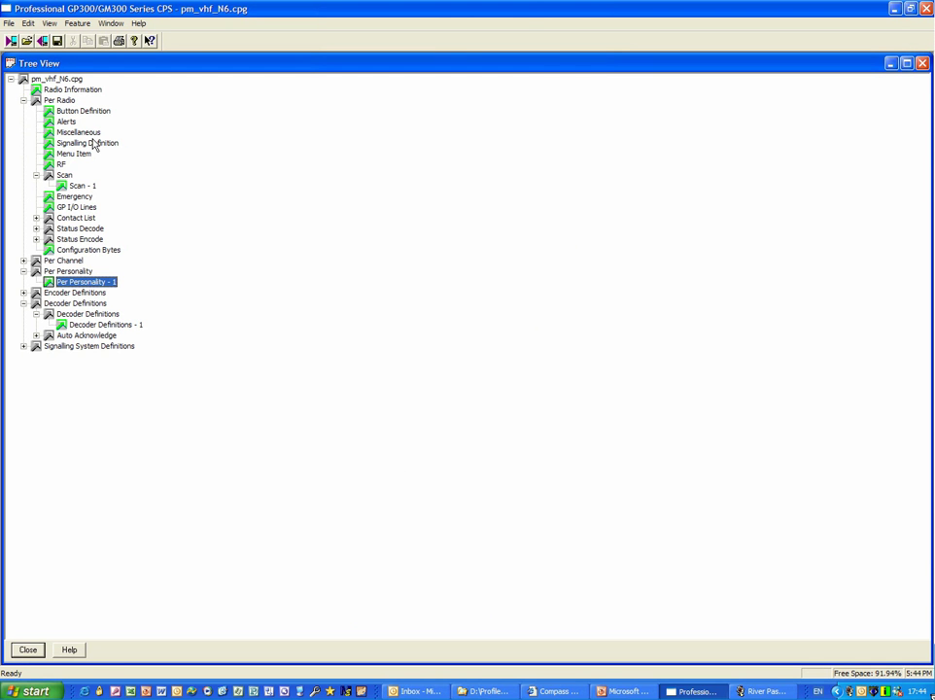
double_click(61, 165)
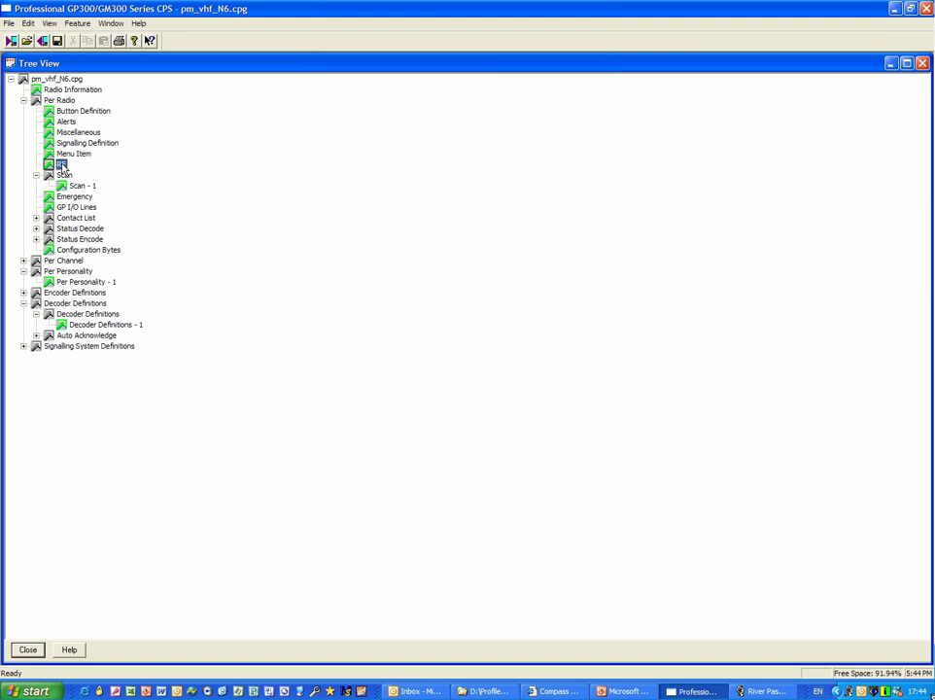
left_click(374, 287)
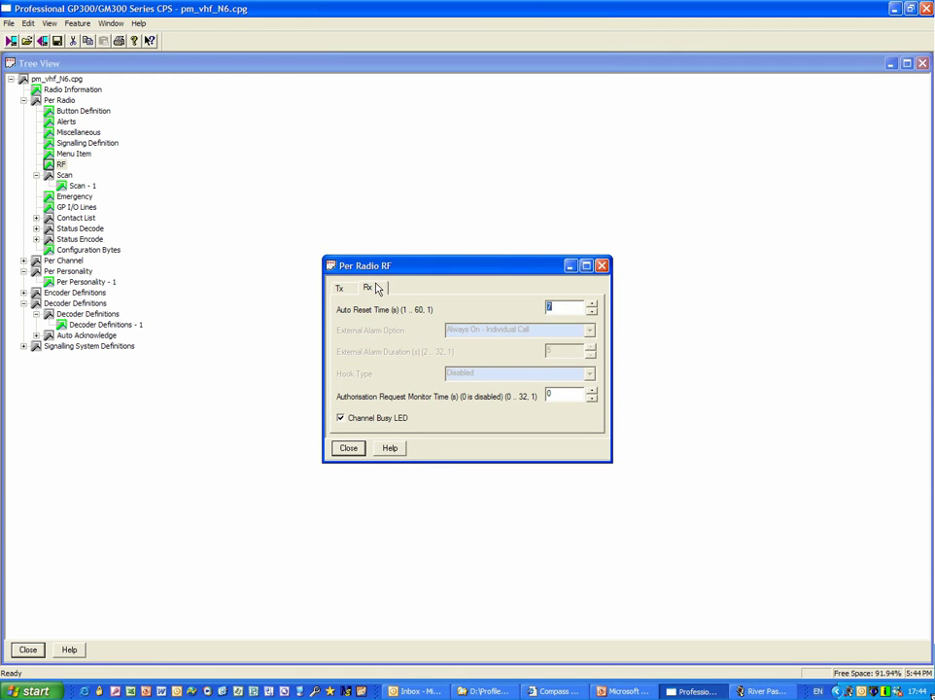
left_click(589, 318)
left_click(349, 450)
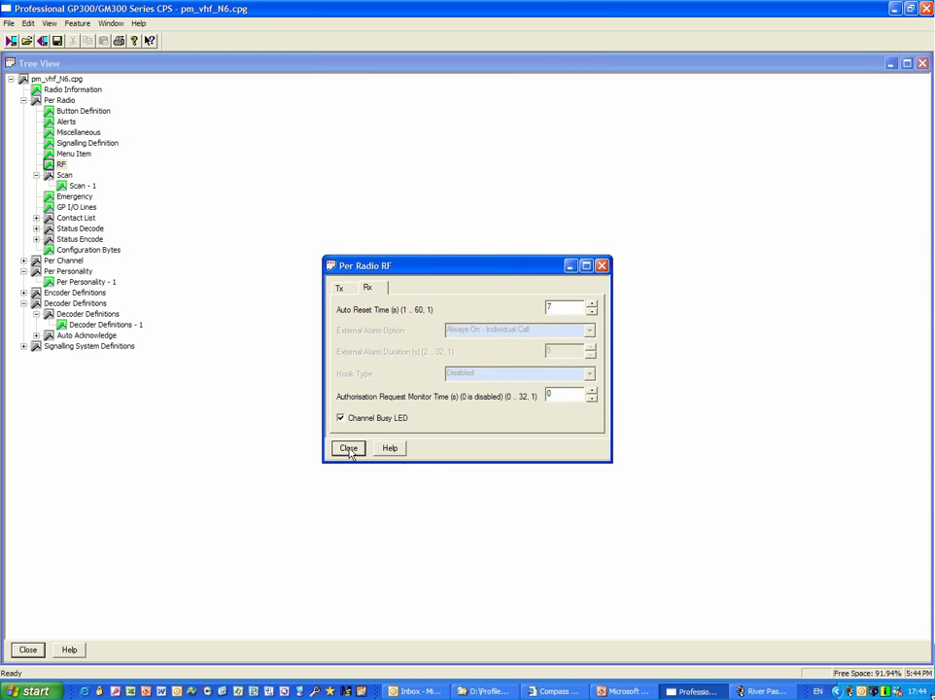